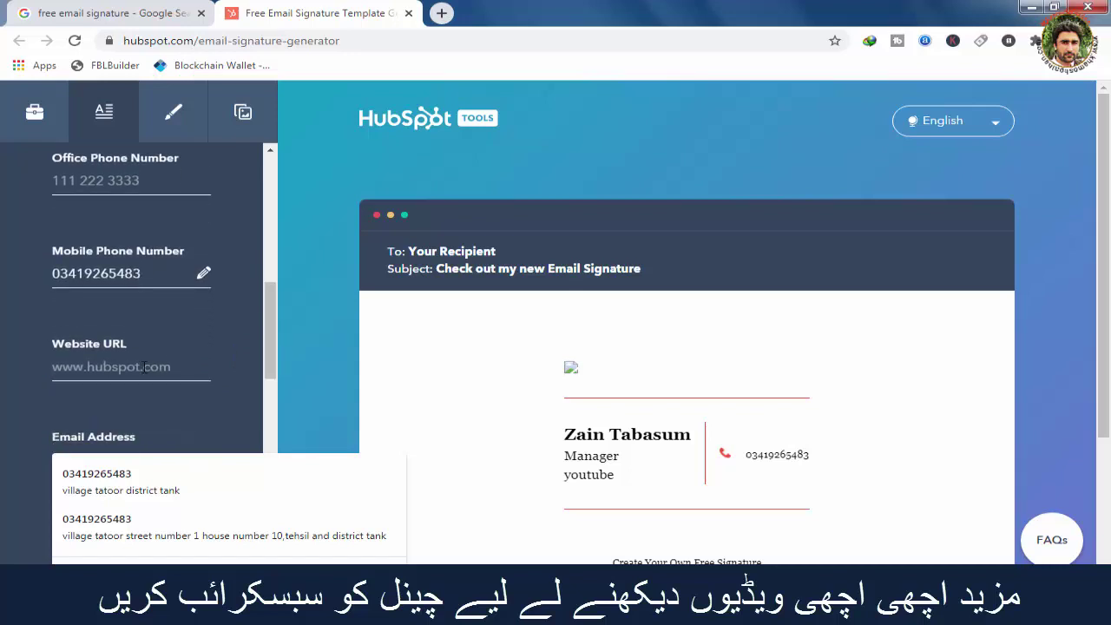
Enter the website URL in the Website URL field, correcting a mistyped letter.
click(144, 367)
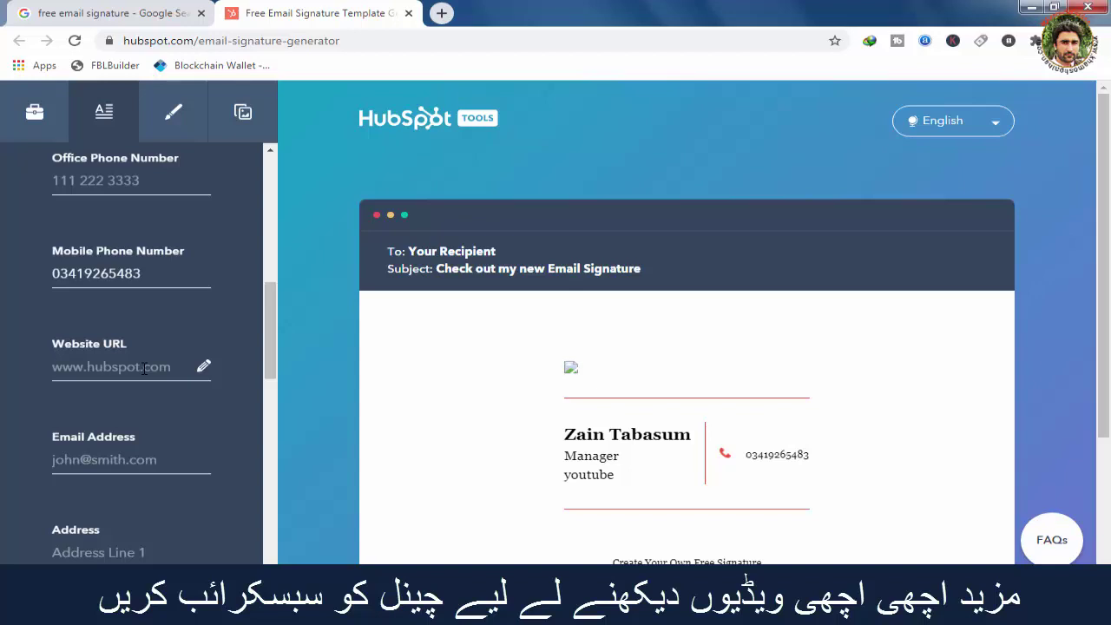
text(www.khao)
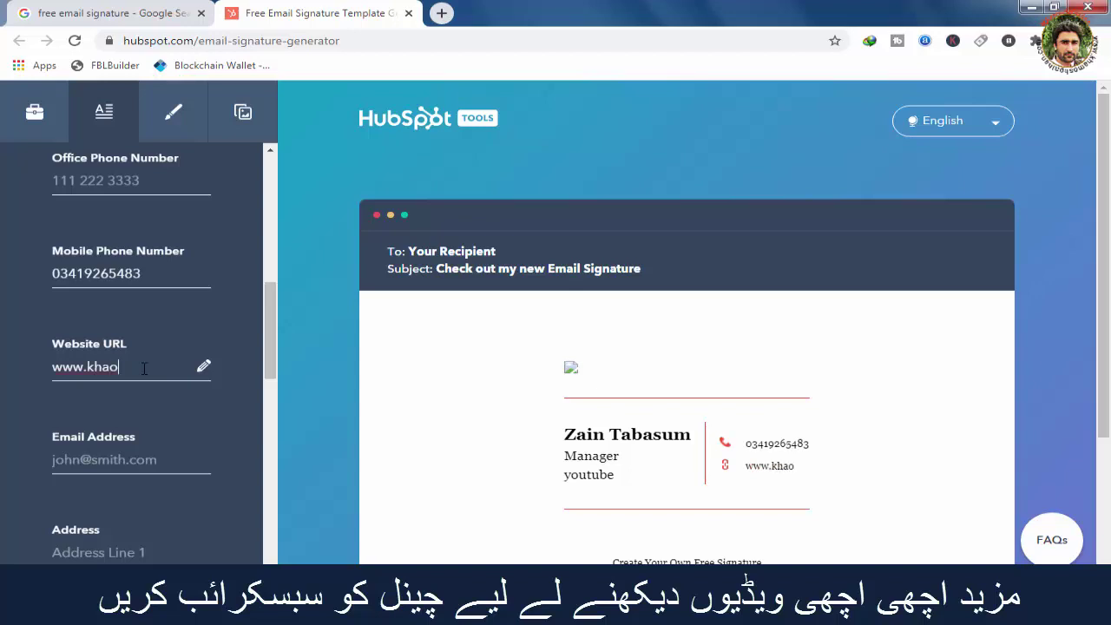
key(BackSpace)
text(moshpathan.com)
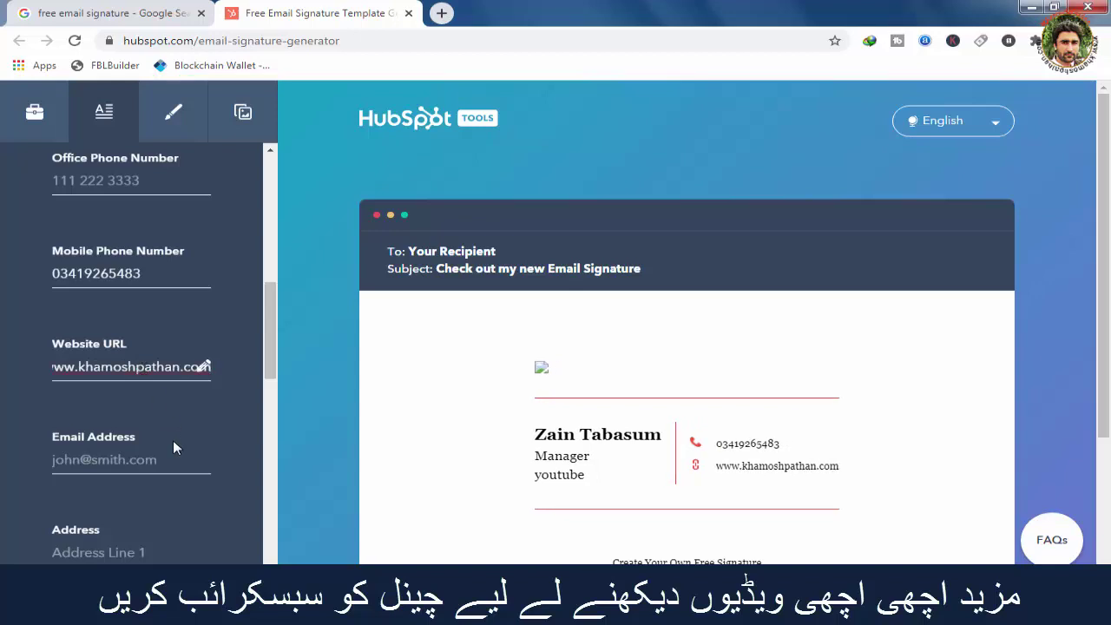
Add the email address in the Email Address field.
click(149, 460)
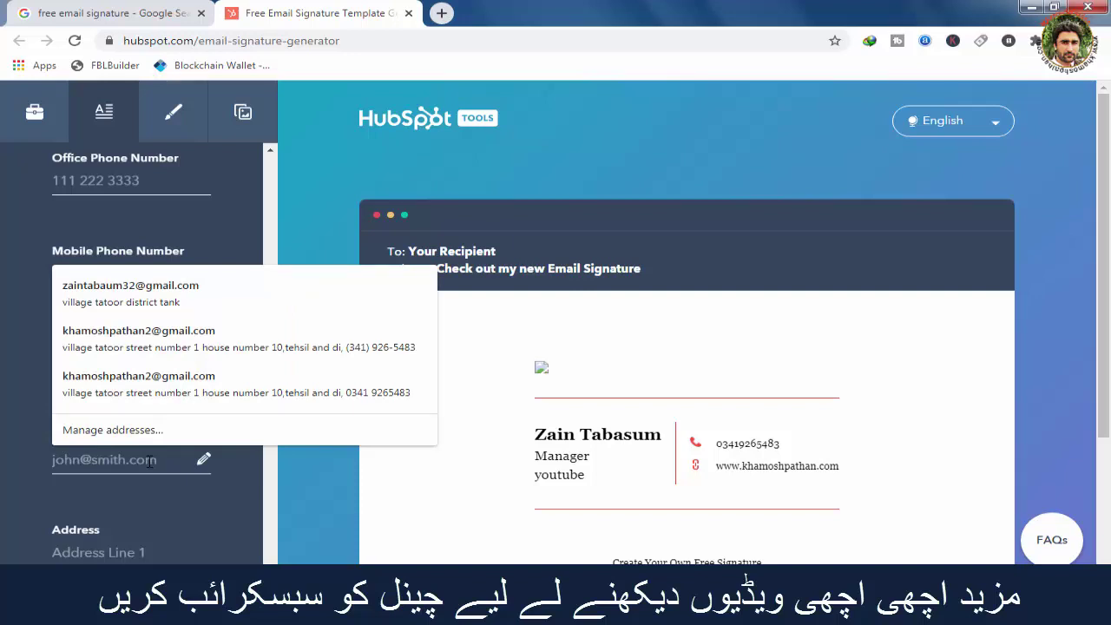
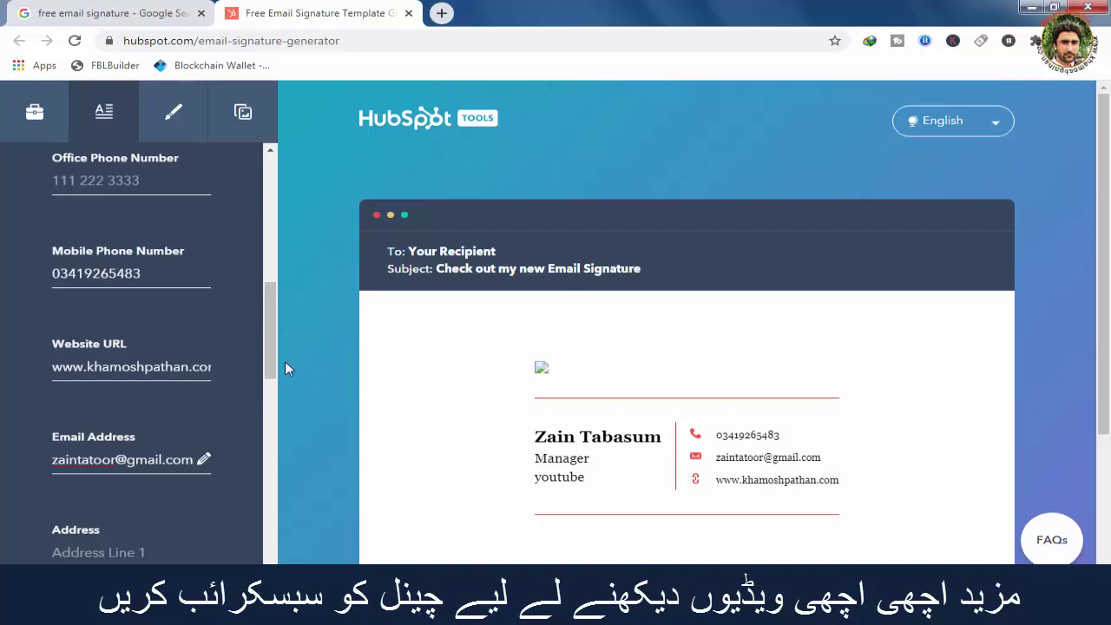
drag(272, 338, 273, 369)
click(133, 406)
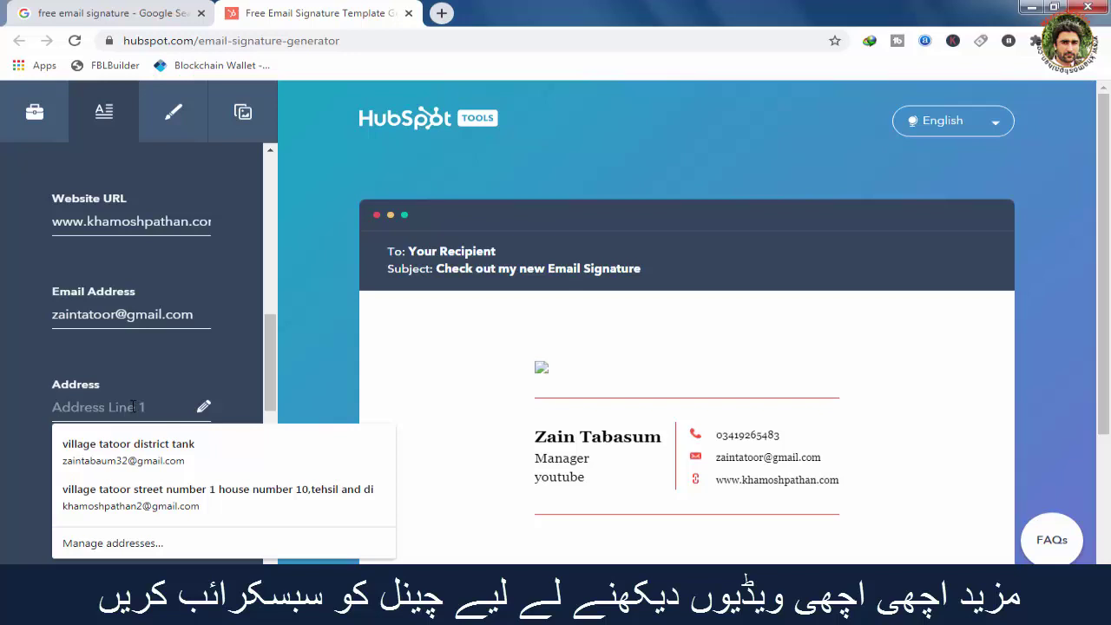
Enter the town name as Address Line 1 and scroll down to the social links.
text(K)
key(BackSpace)
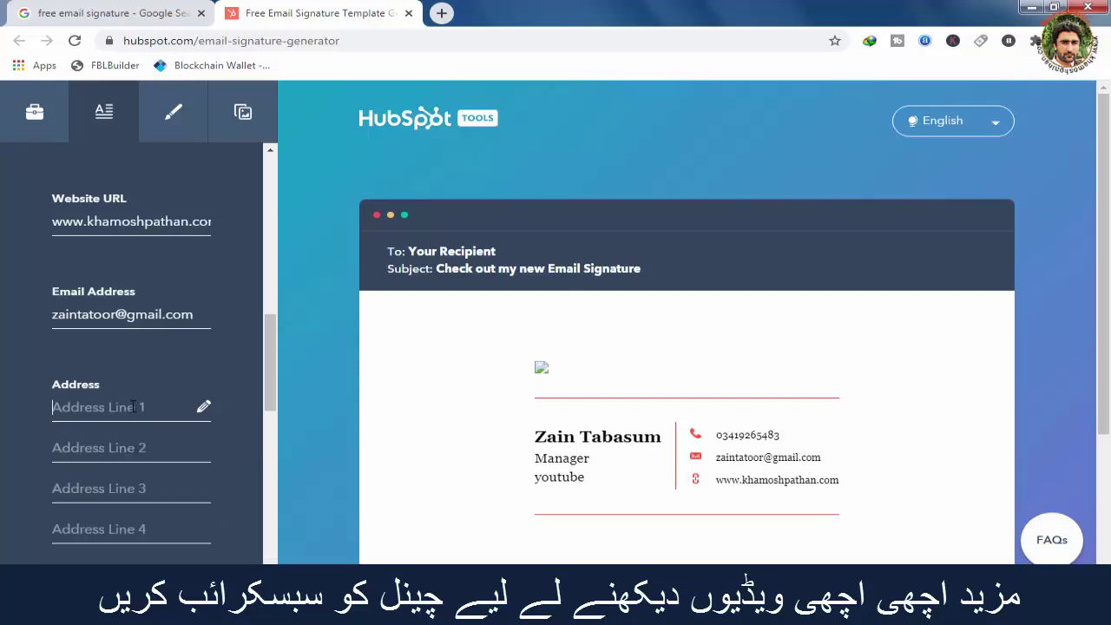
text(D i)
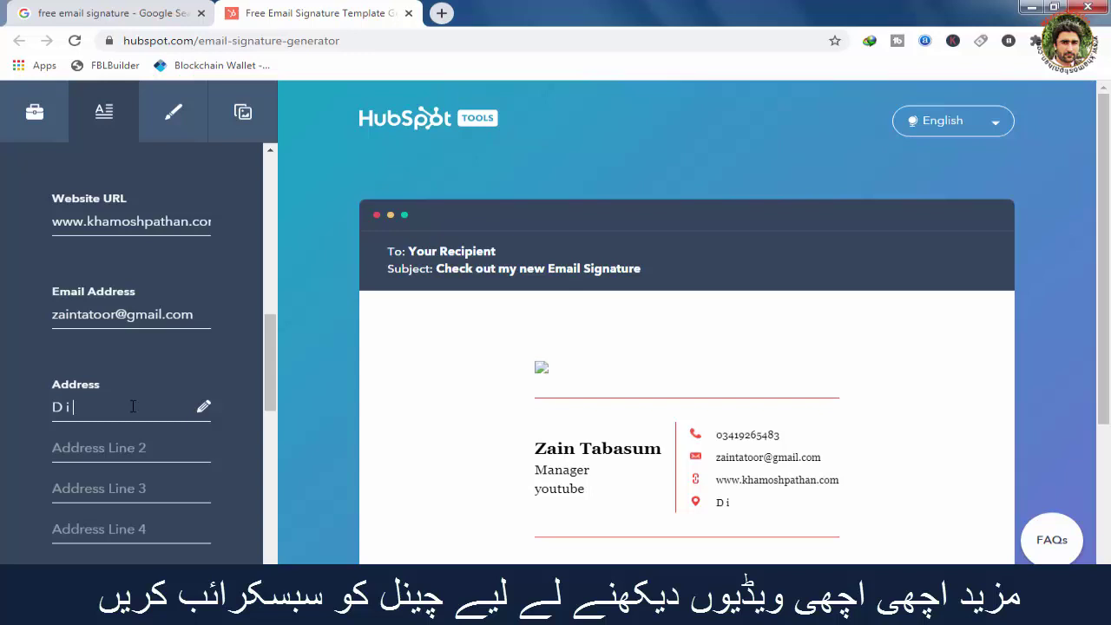
text( khan)
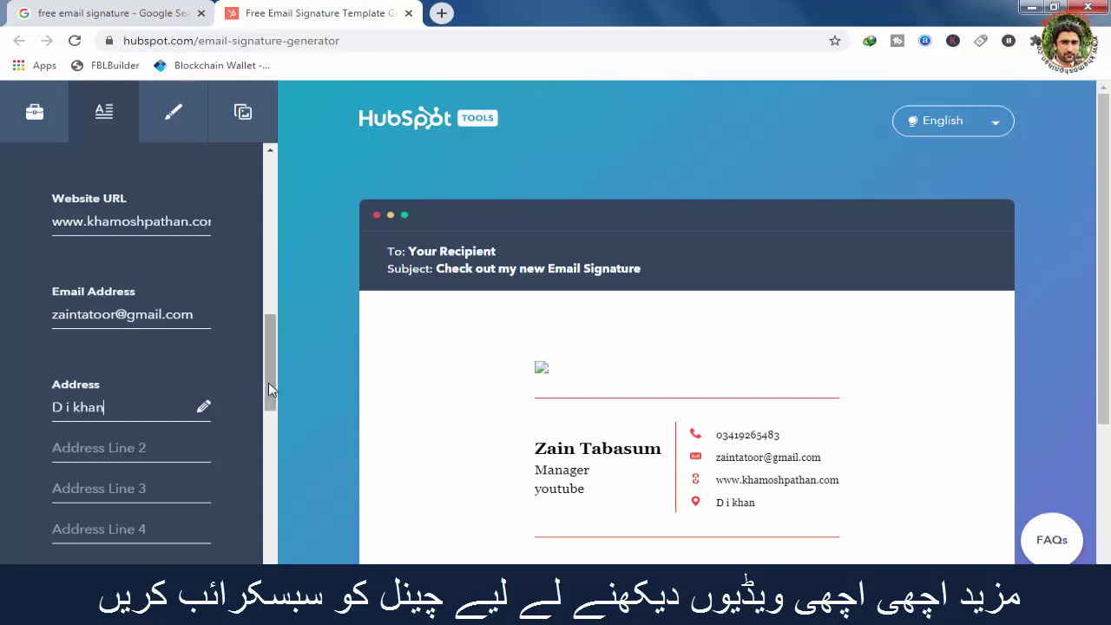
drag(267, 393, 265, 473)
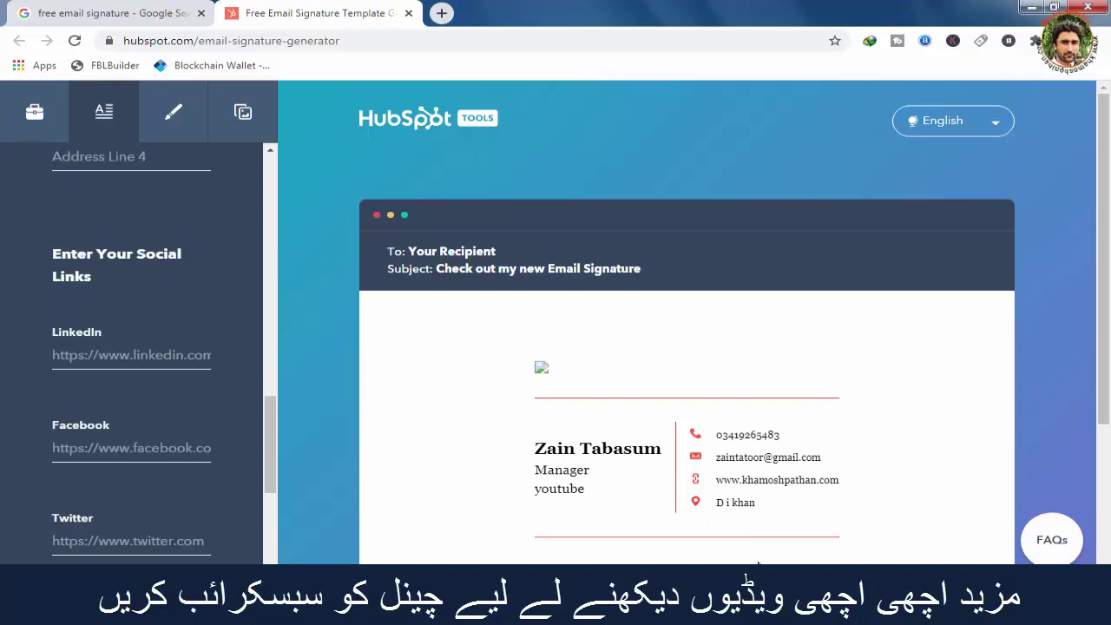
drag(1107, 250, 1107, 288)
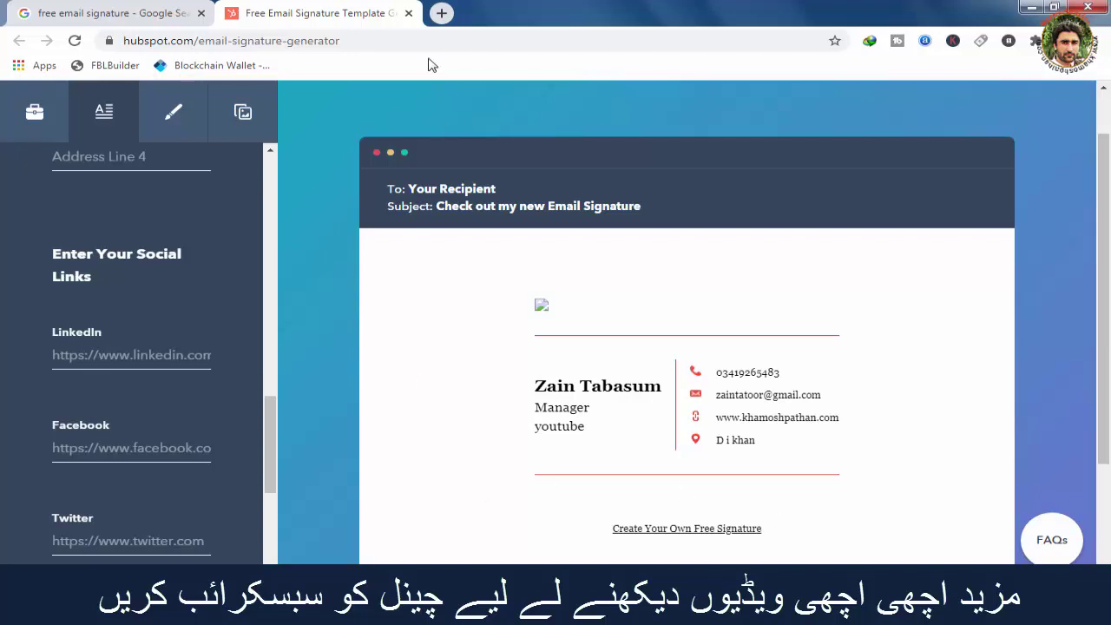
Paste the Twitter profile URL into the signature's Twitter field.
click(440, 14)
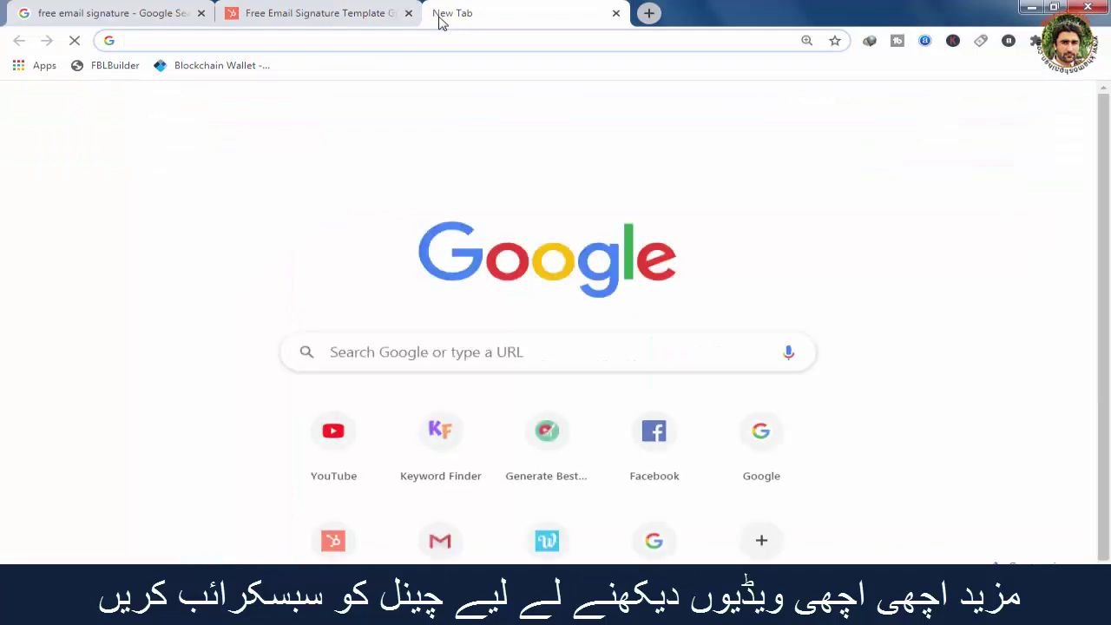
text(f)
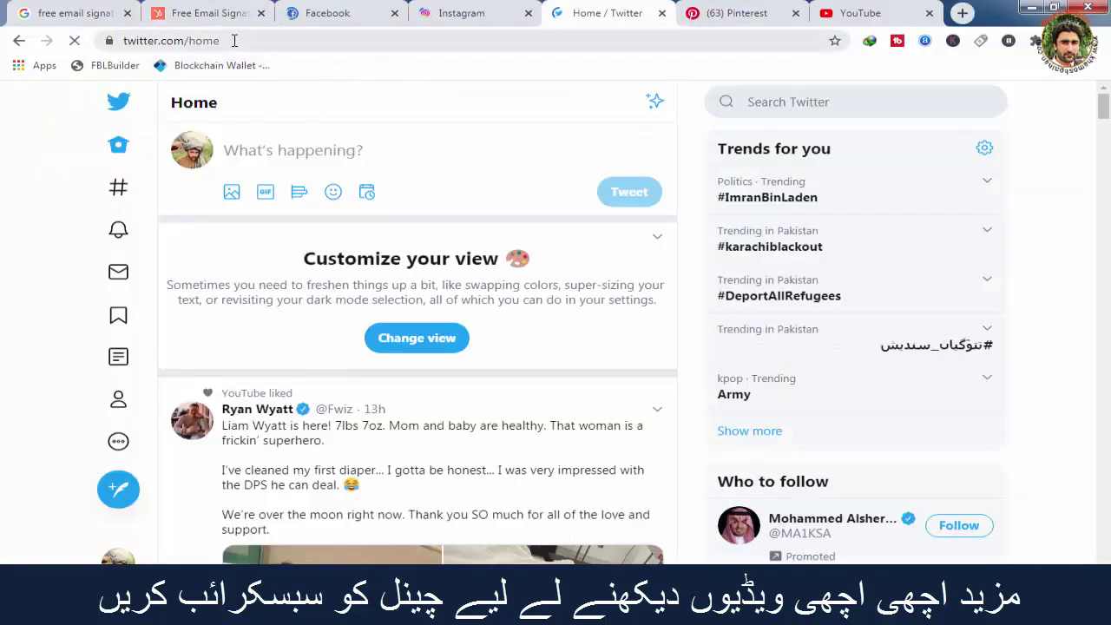
click(130, 41)
key(ctrl+c)
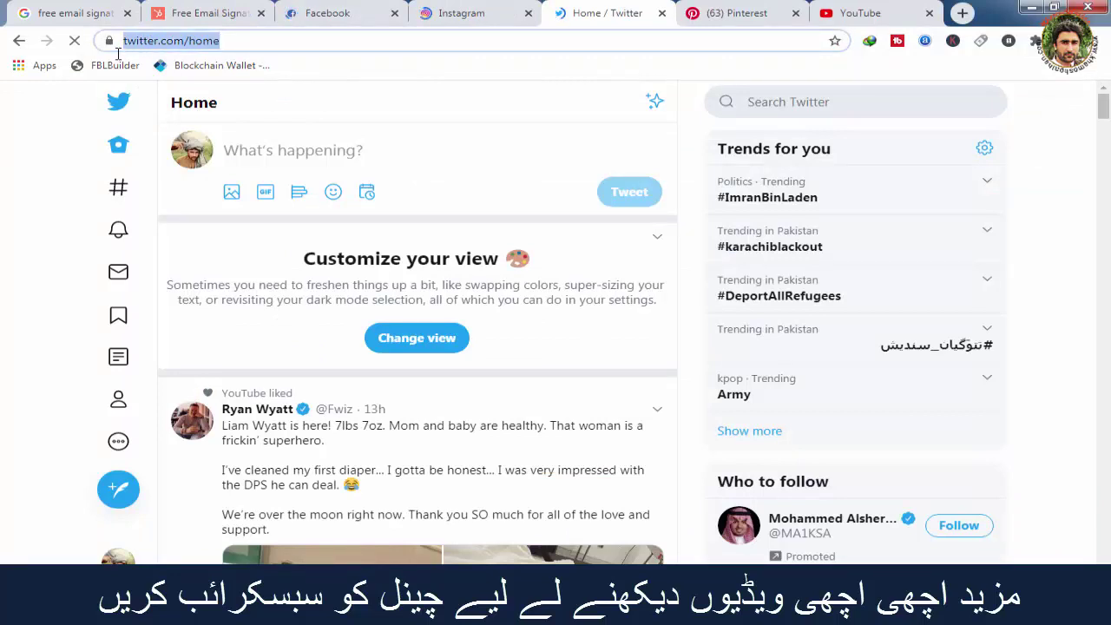
click(218, 19)
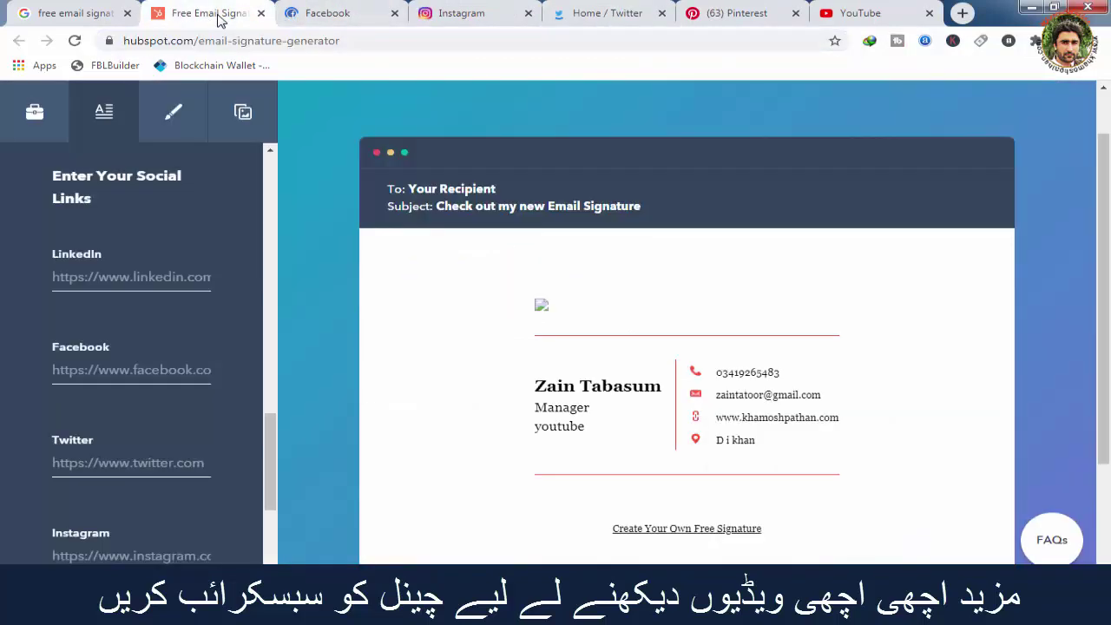
click(163, 466)
key(ctrl+v)
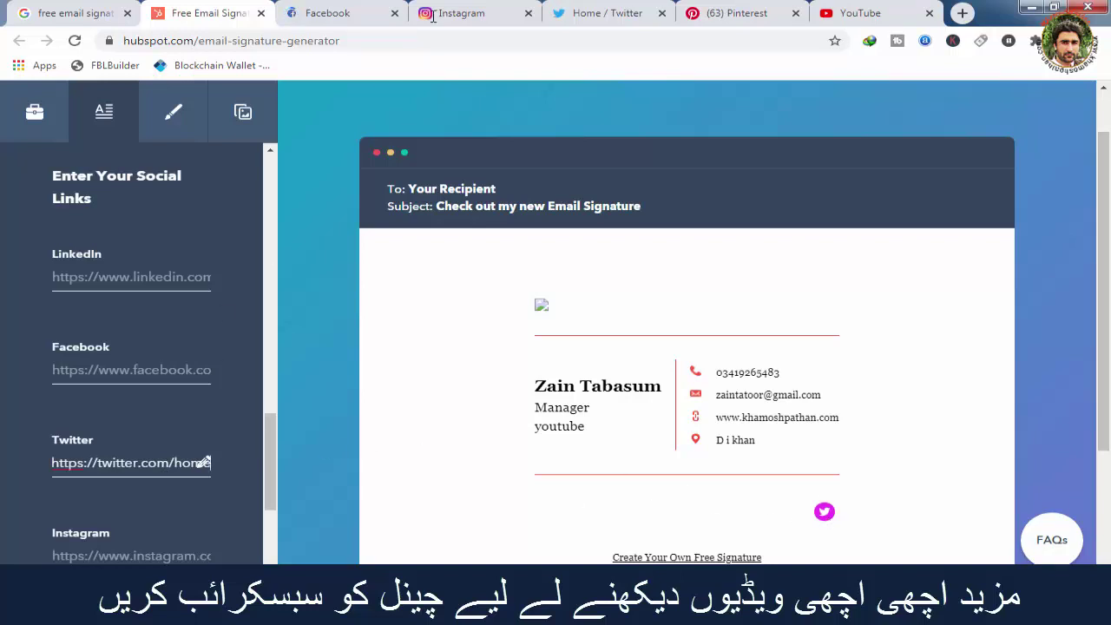
Open the Instagram profile page and select its web address.
click(364, 11)
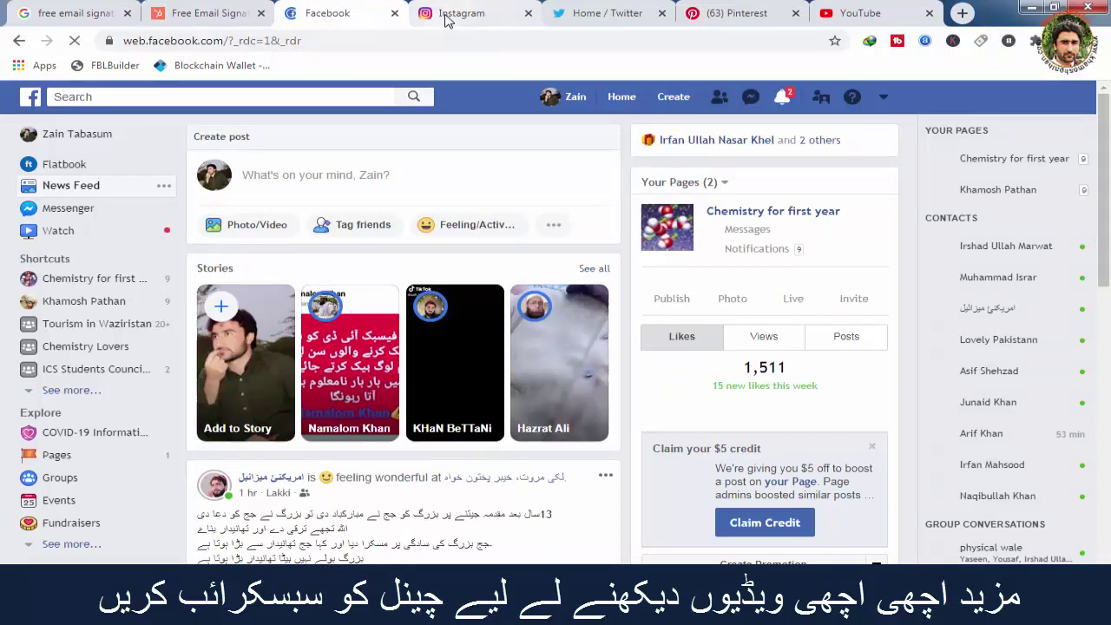
click(446, 19)
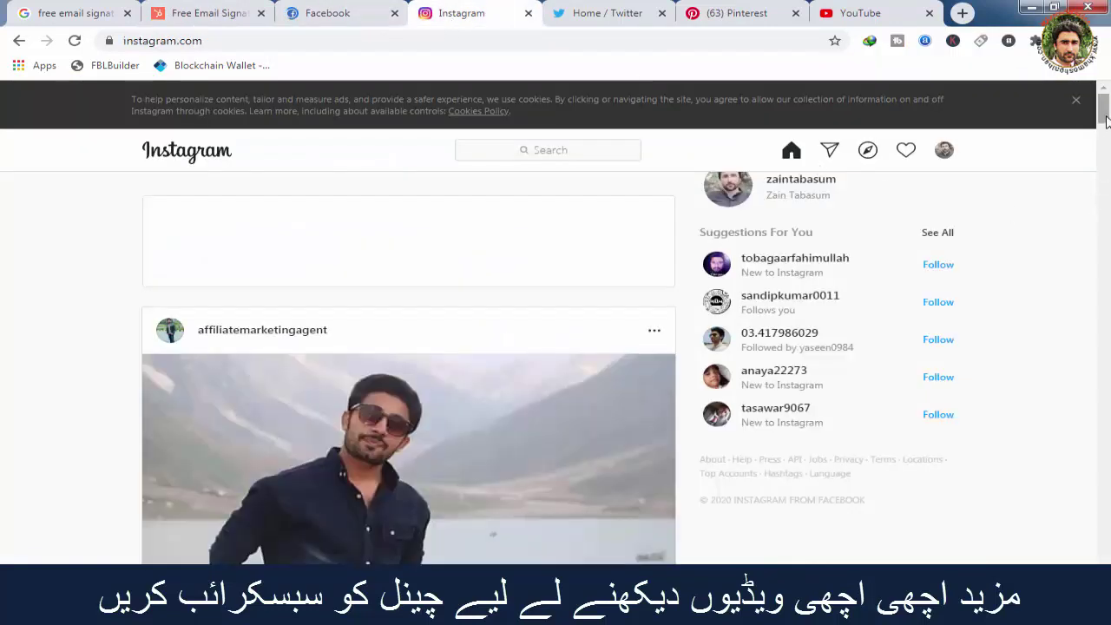
click(738, 193)
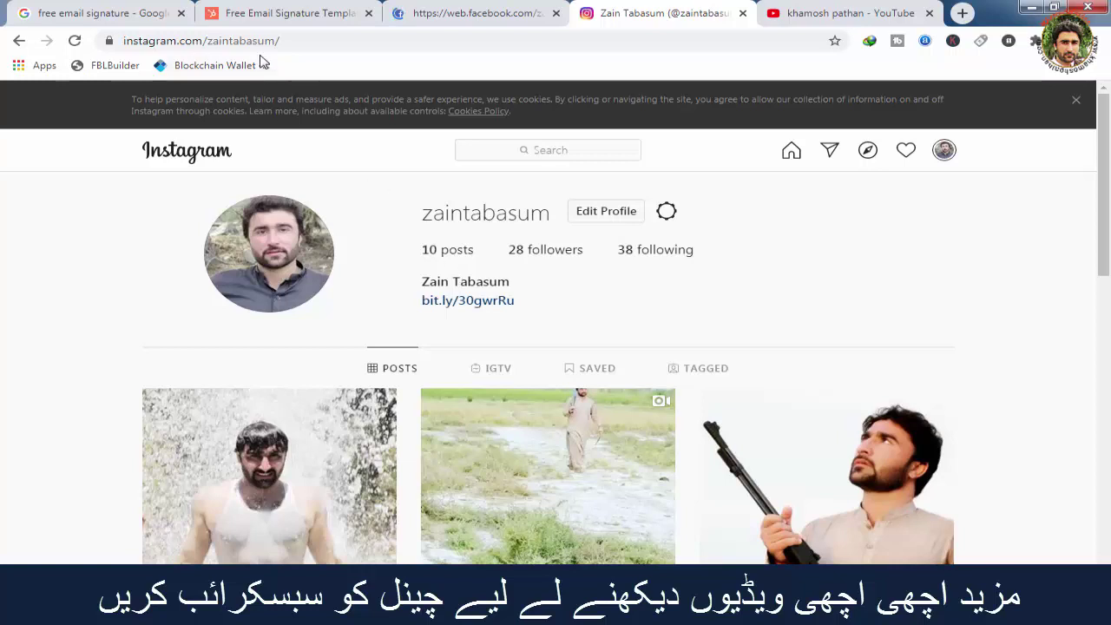
drag(284, 42, 115, 41)
key(ctrl+c)
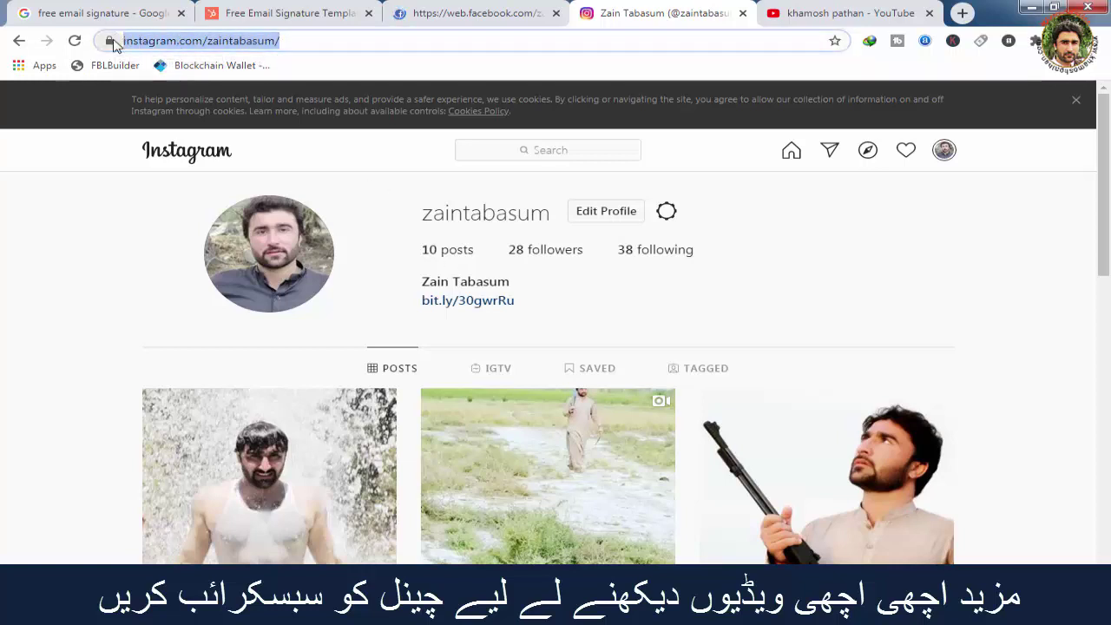
Paste the Instagram profile link into the Instagram field.
click(259, 13)
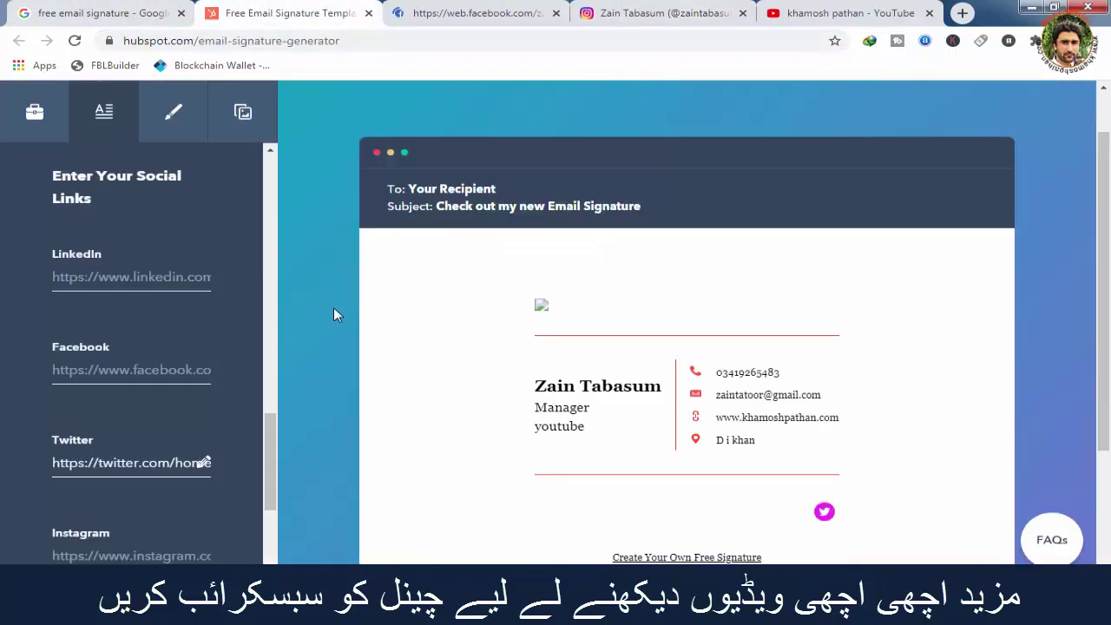
click(135, 555)
key(ctrl+v)
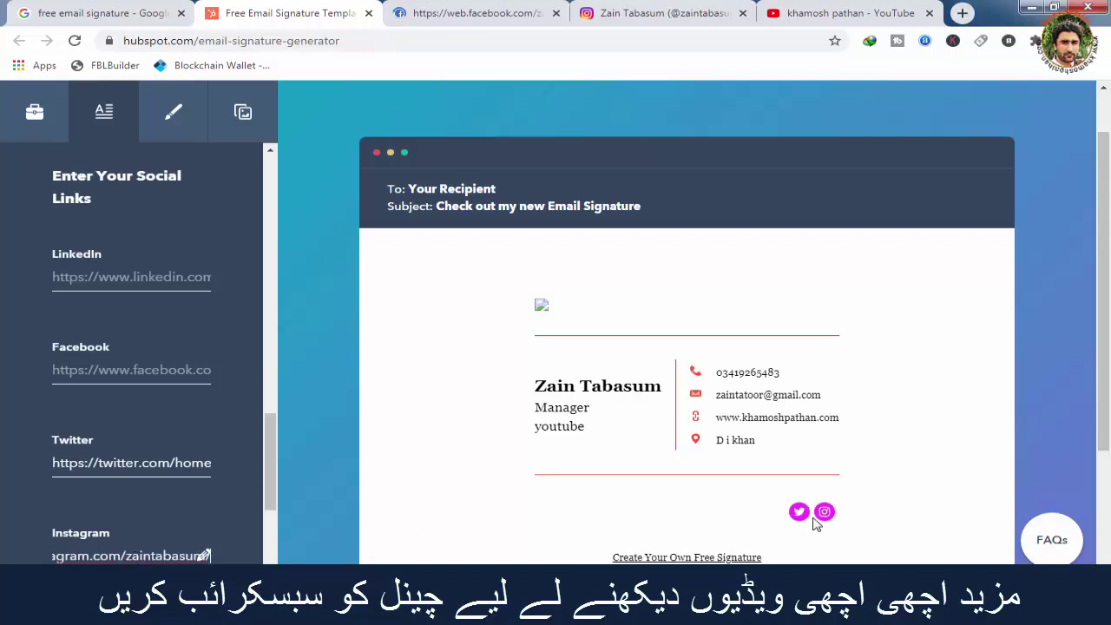
Copy the Facebook profile address and paste it into the Facebook field.
click(482, 20)
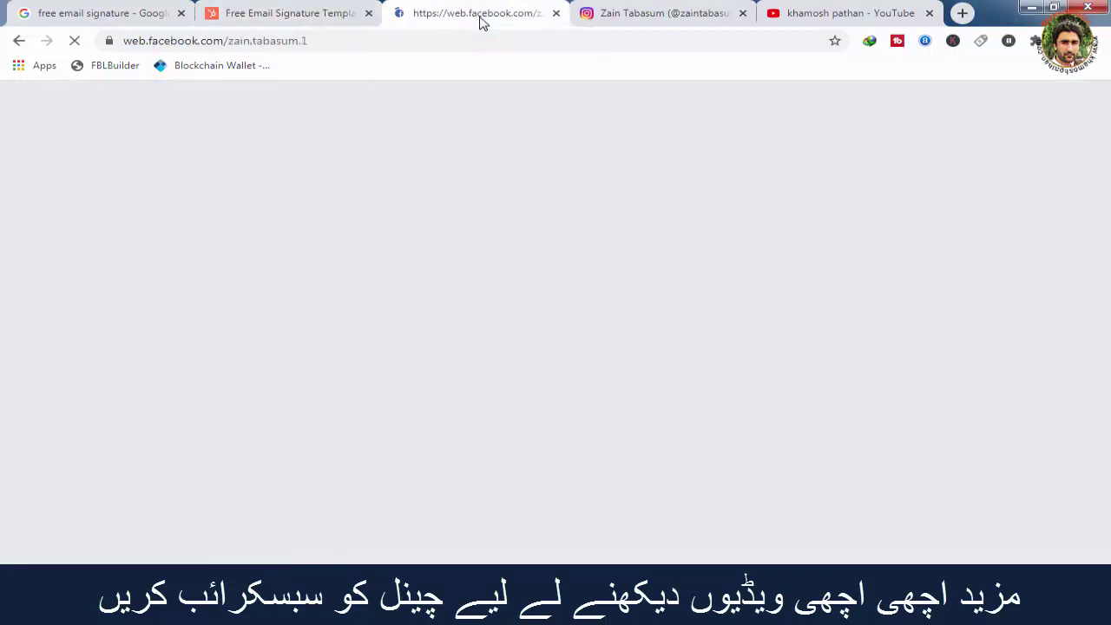
click(677, 14)
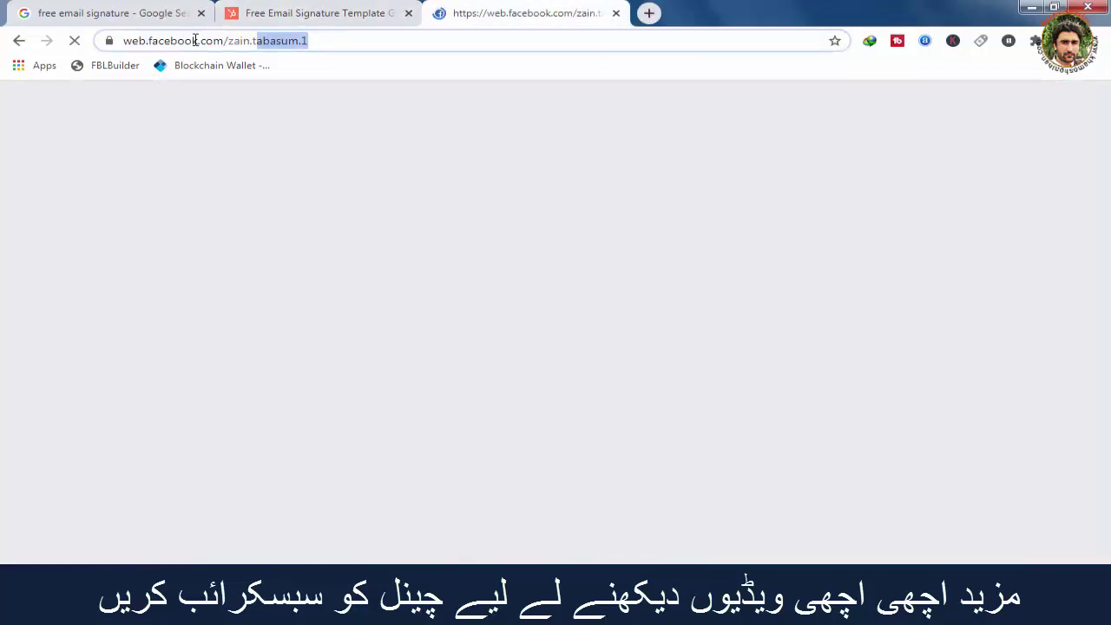
drag(196, 41, 101, 41)
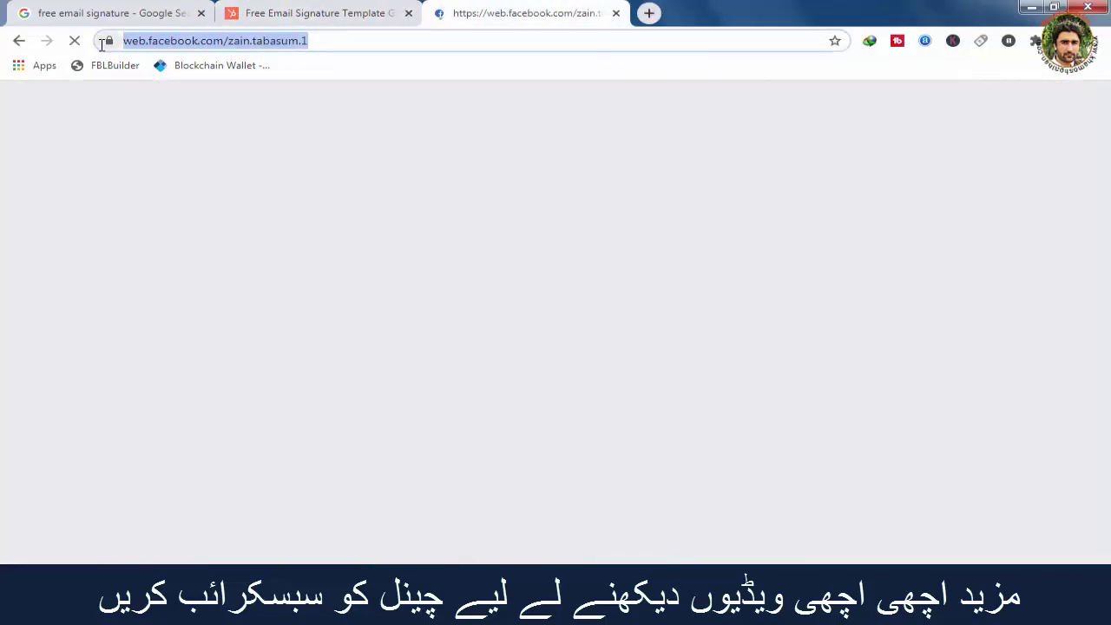
click(344, 13)
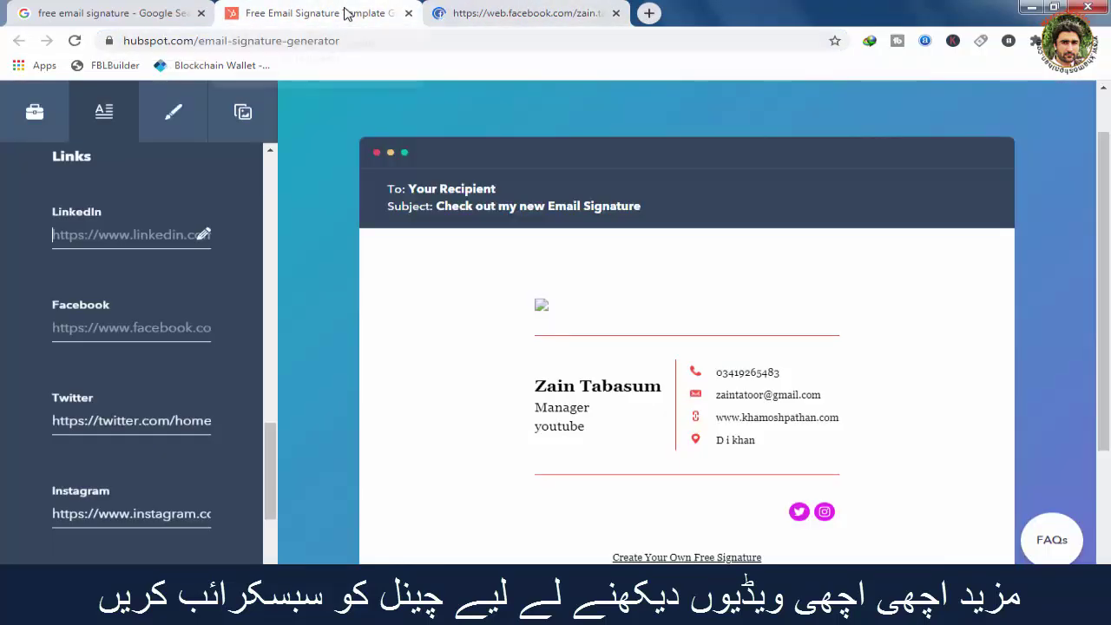
click(150, 334)
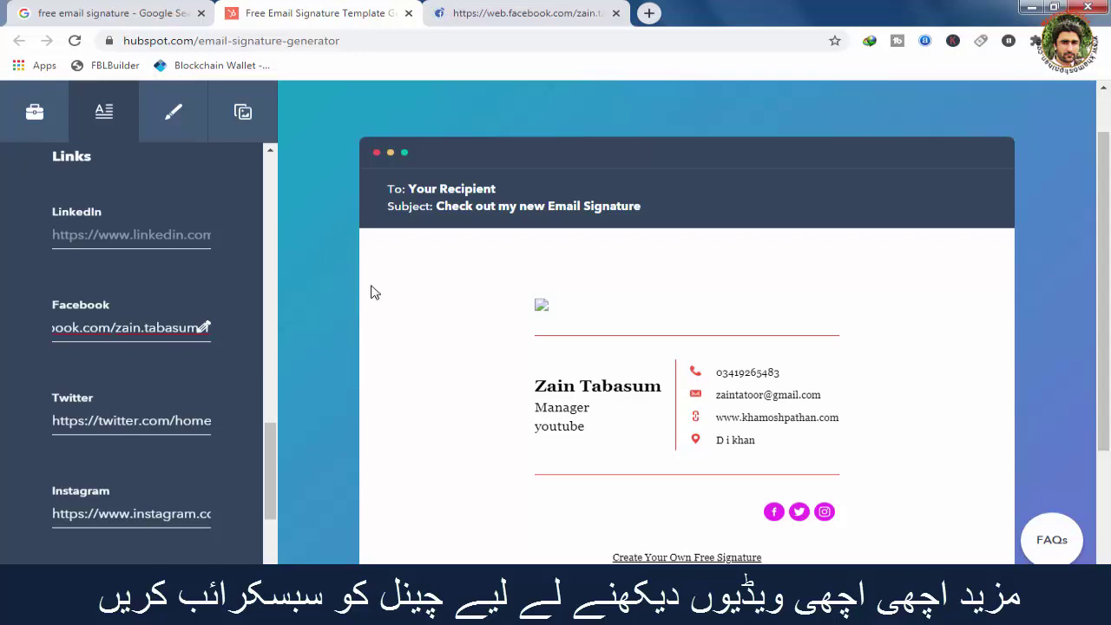
drag(269, 479, 269, 491)
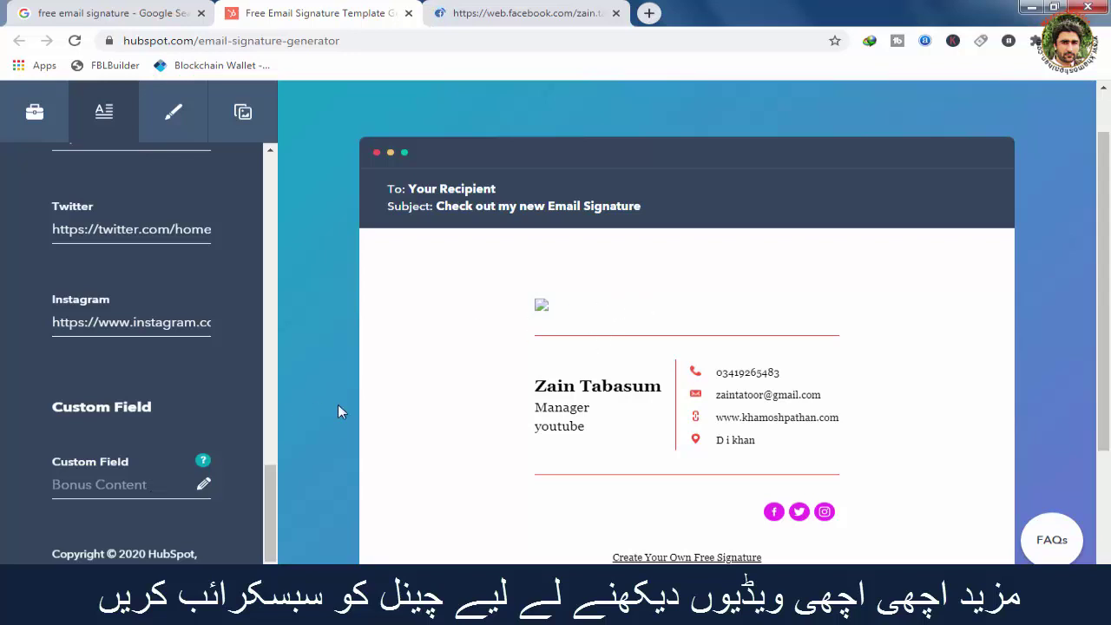
In the Style settings, try cyan and yellow, then set the theme colour to red FC5236.
click(185, 115)
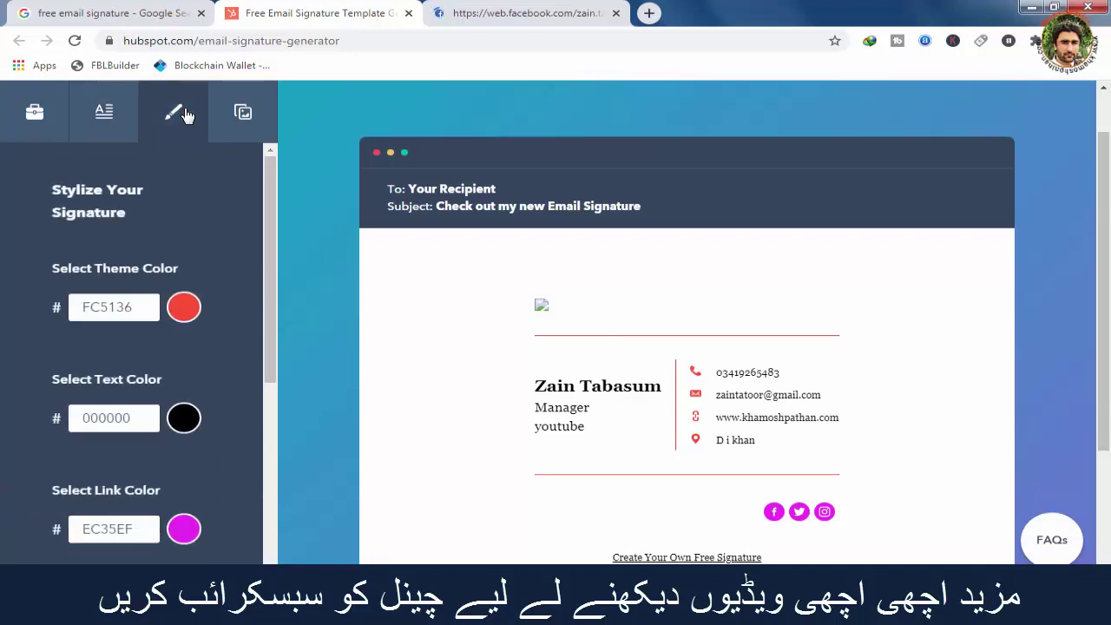
click(182, 315)
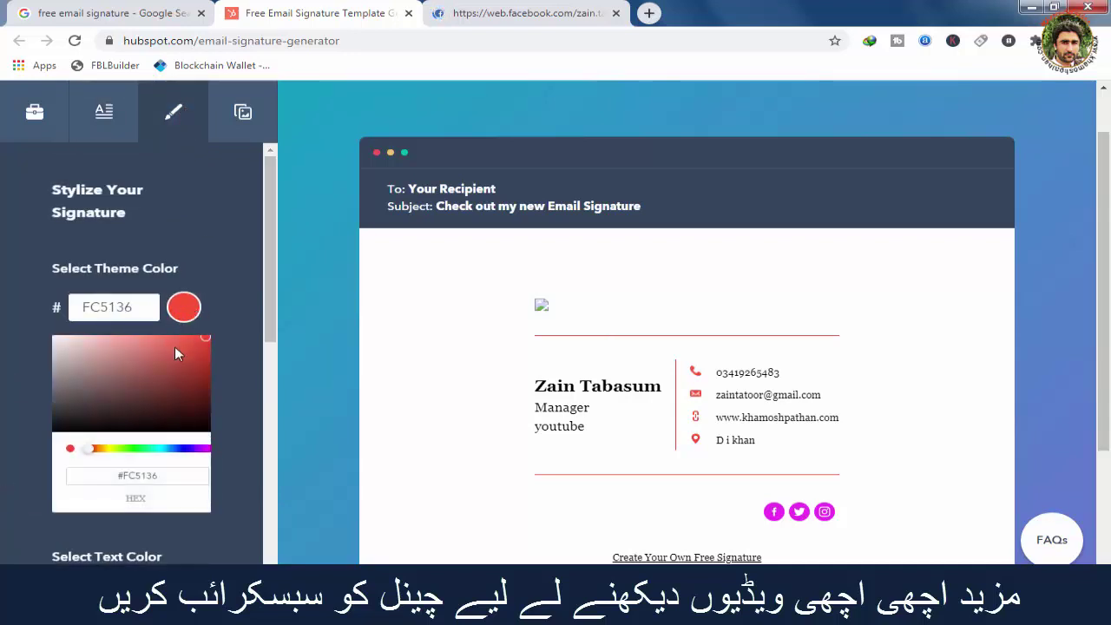
click(162, 450)
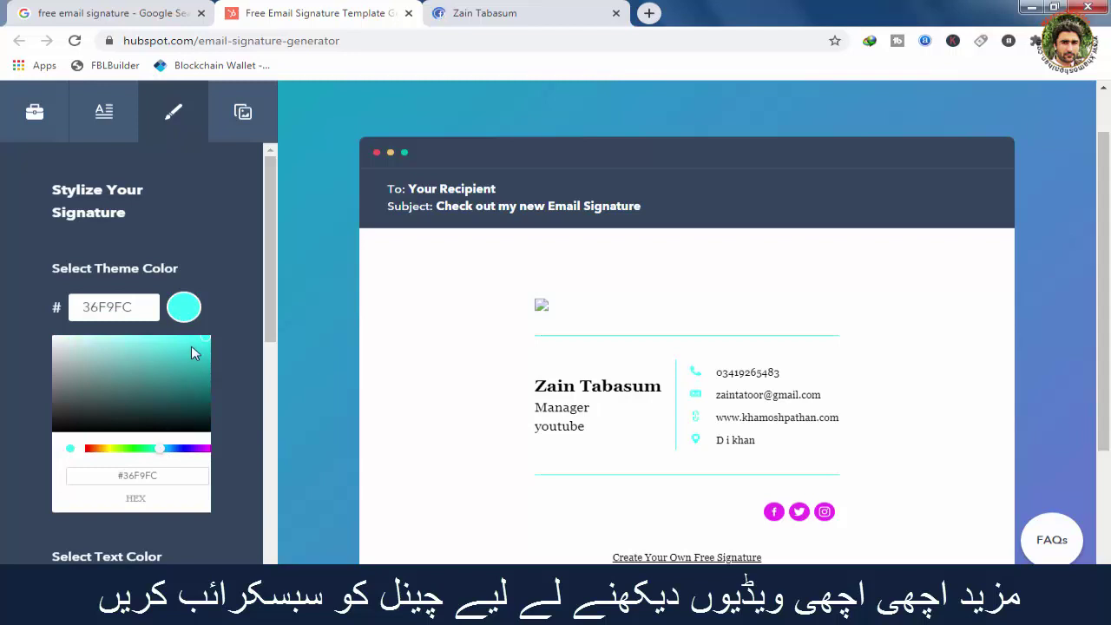
click(105, 449)
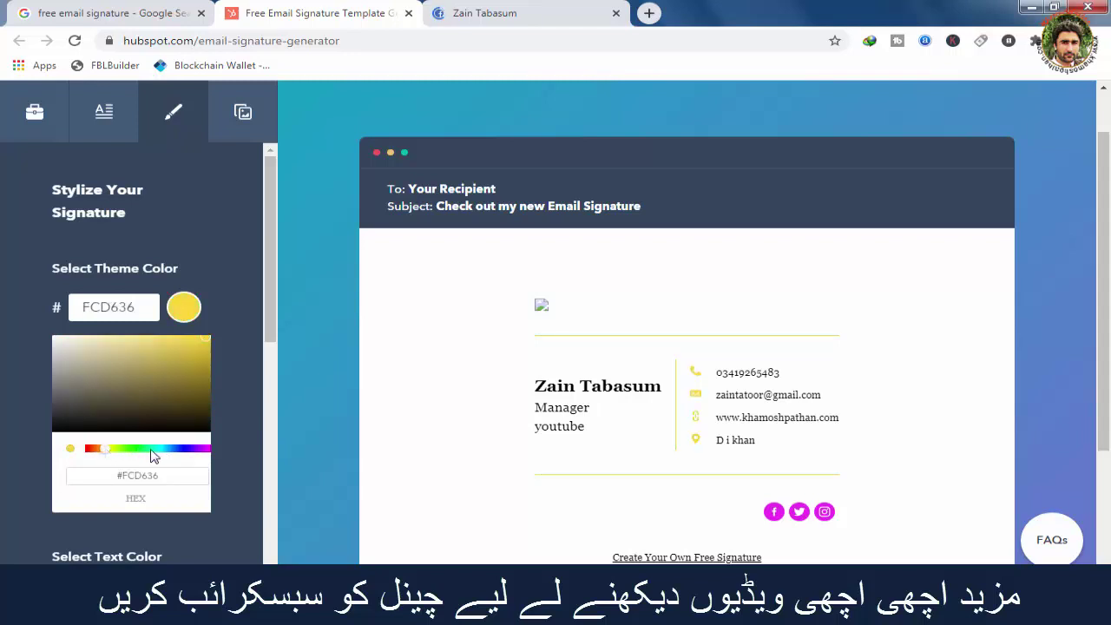
click(91, 451)
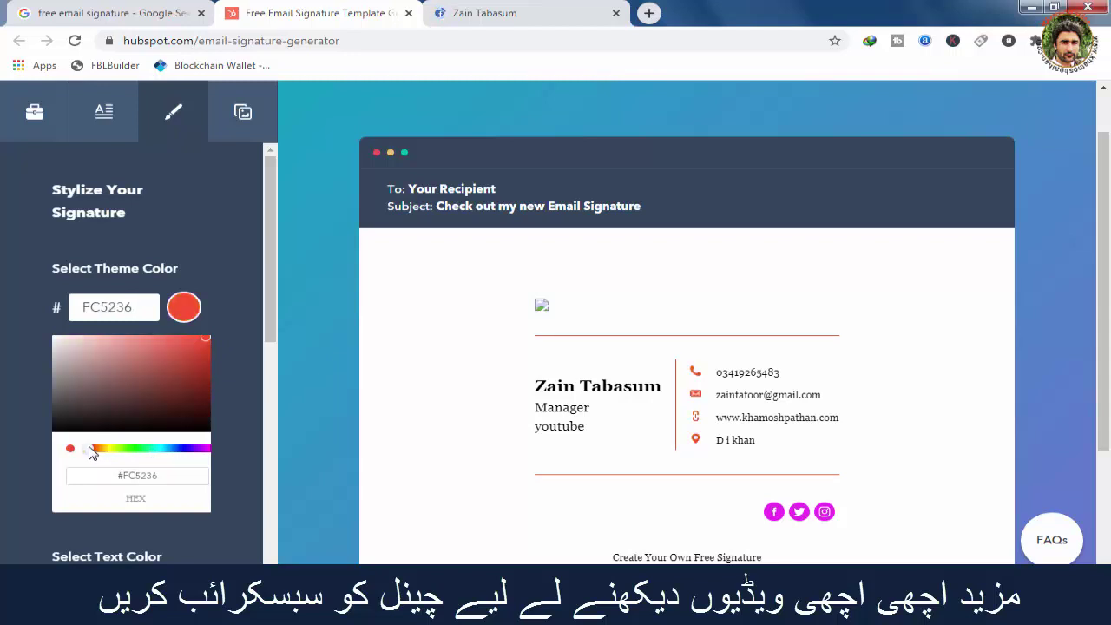
click(251, 281)
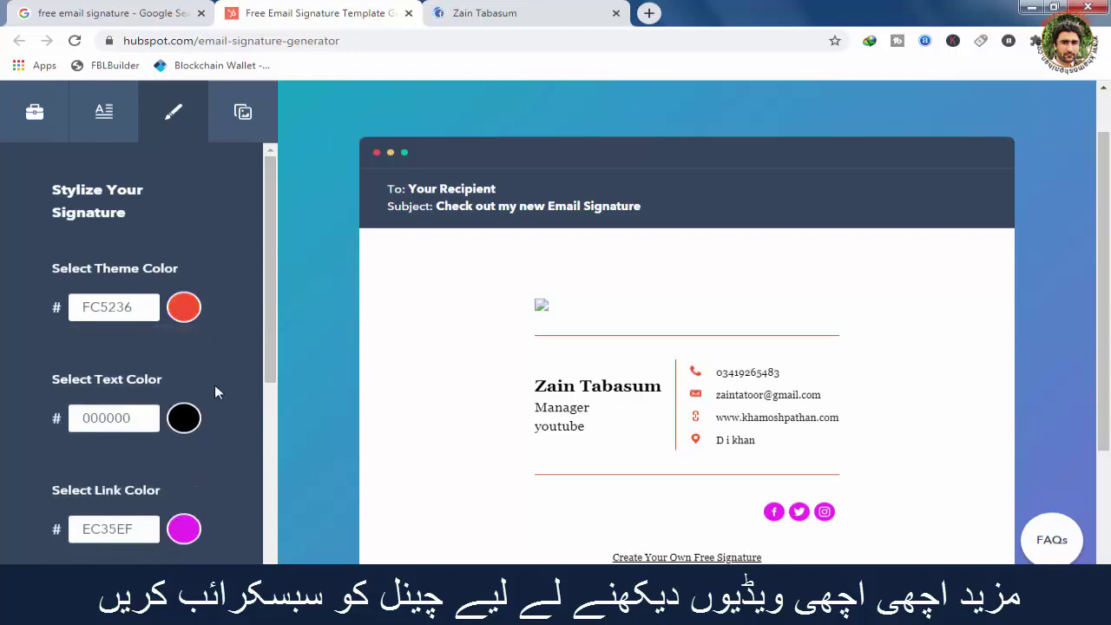
After trying purple, blue and green, set the text colour to near-black 0C0D0C.
click(185, 420)
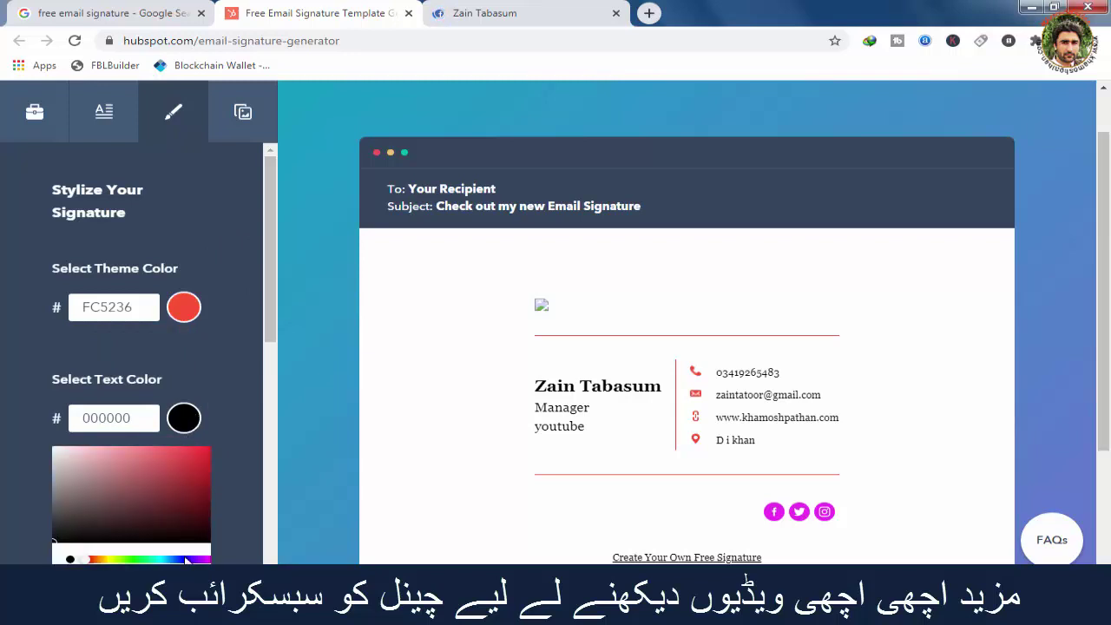
click(185, 559)
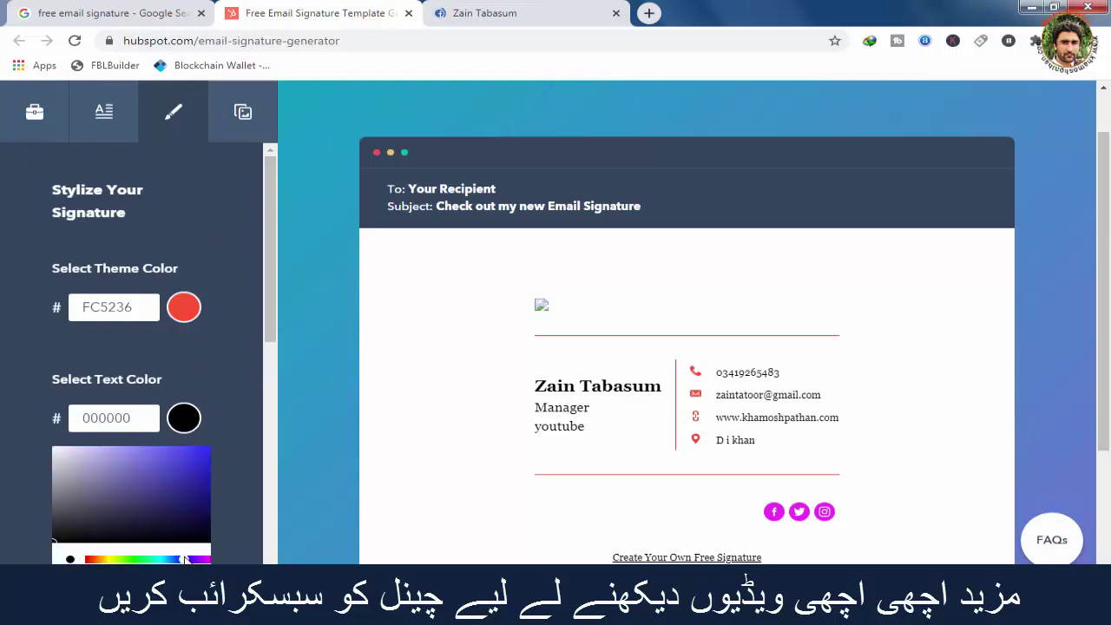
click(200, 455)
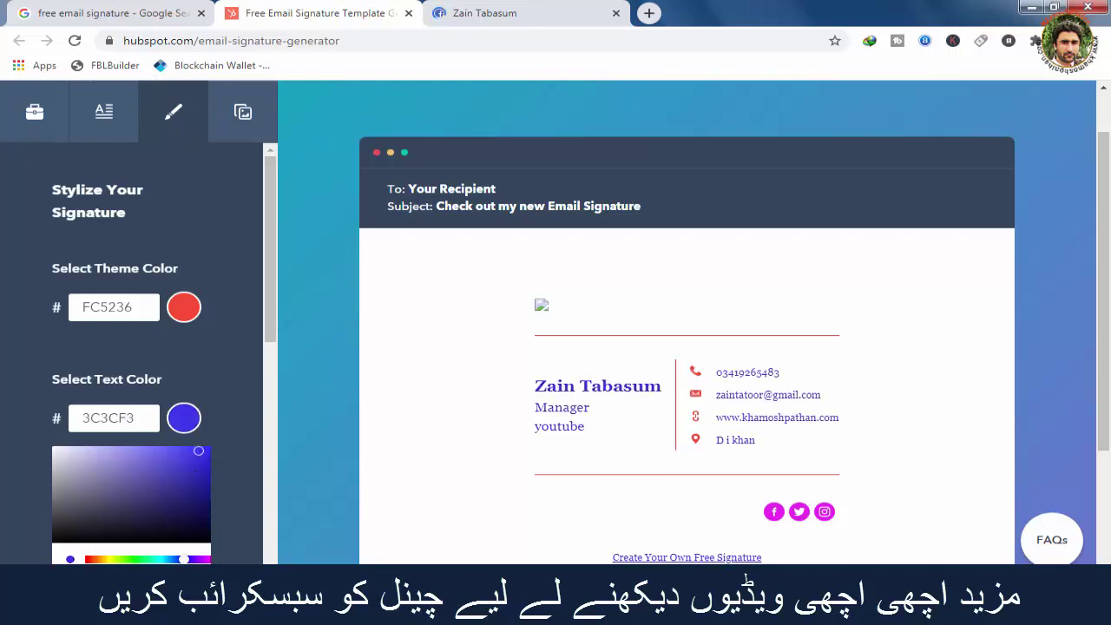
click(134, 559)
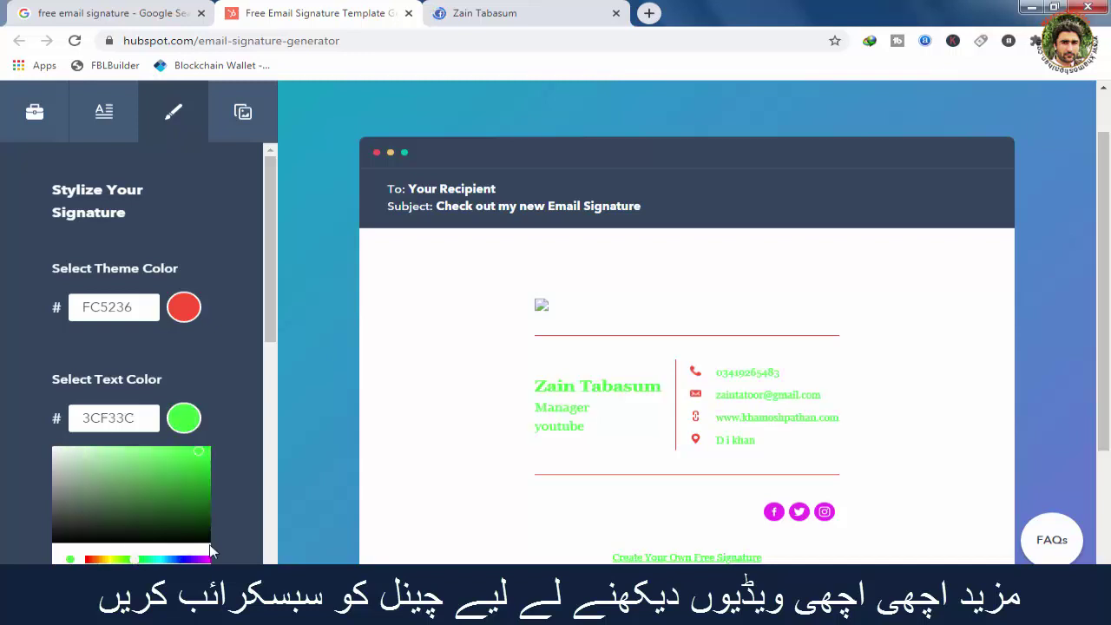
click(66, 538)
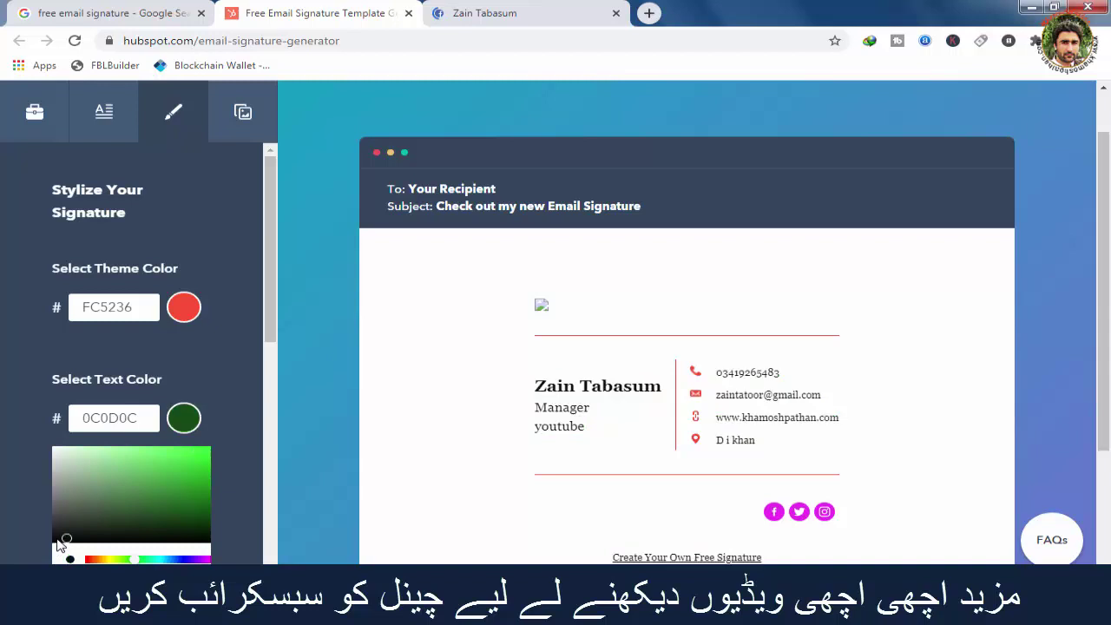
click(245, 324)
drag(271, 303, 270, 357)
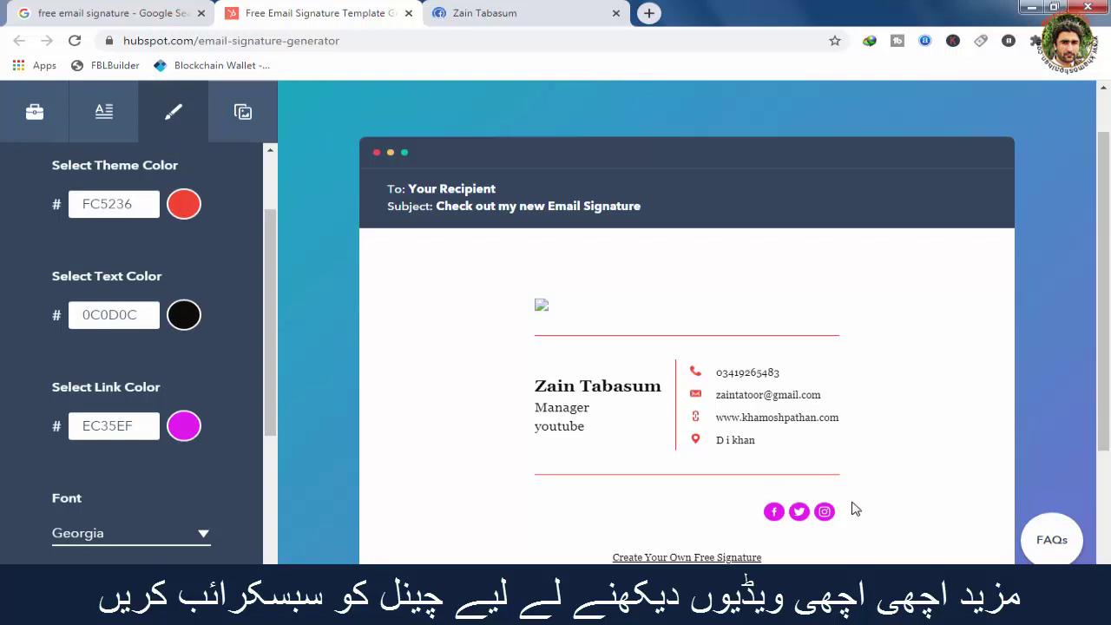
Set the link and social icon colour to cyan 35EFE5.
click(184, 436)
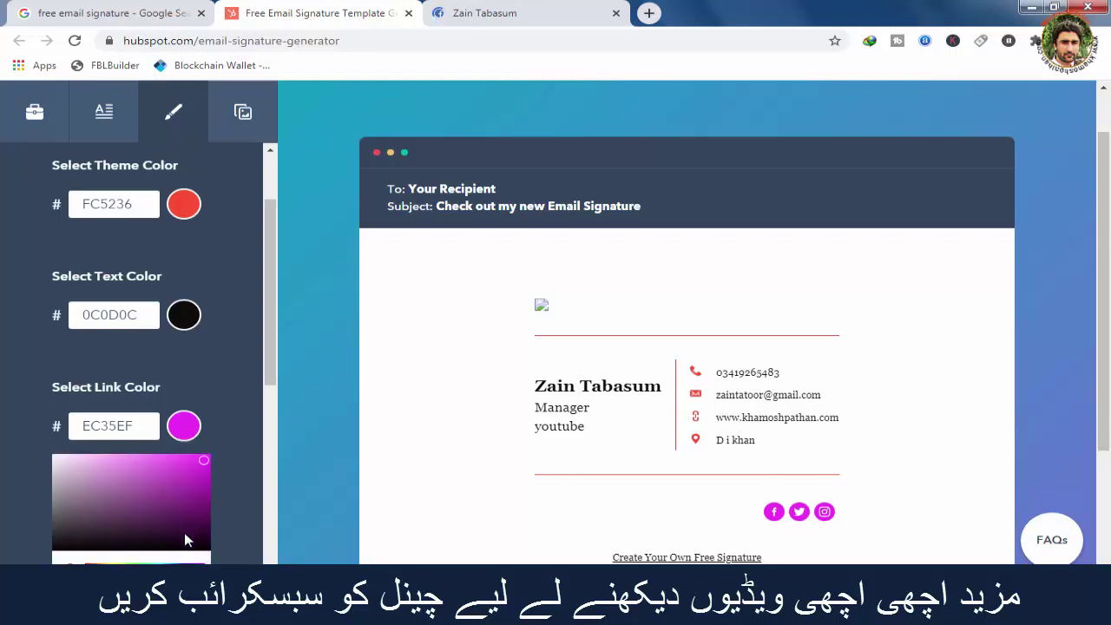
click(144, 568)
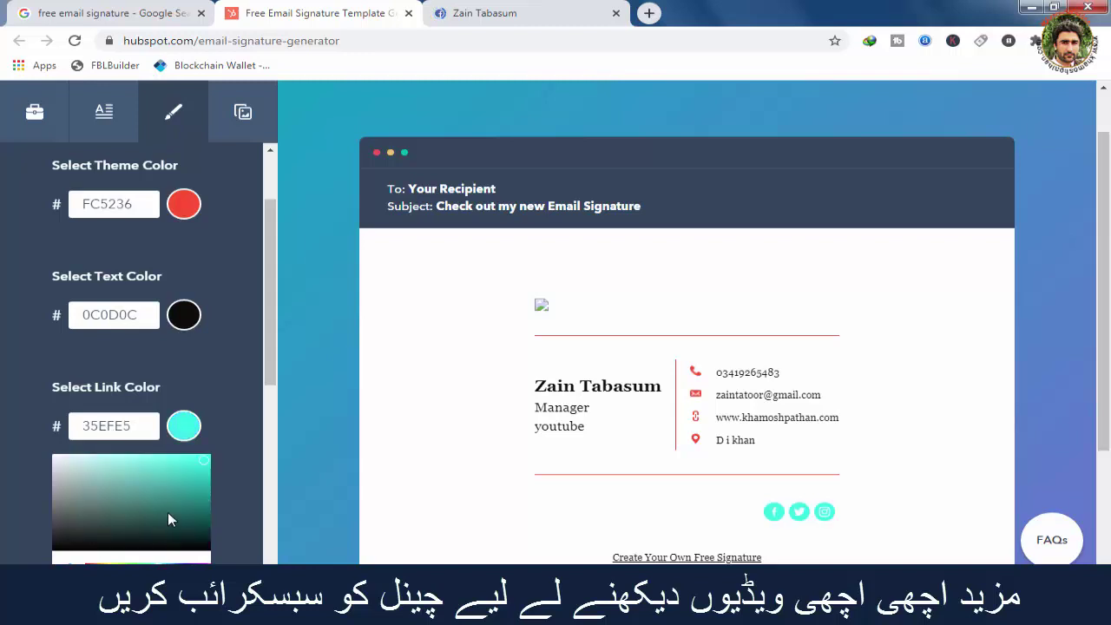
click(245, 394)
drag(263, 339, 274, 434)
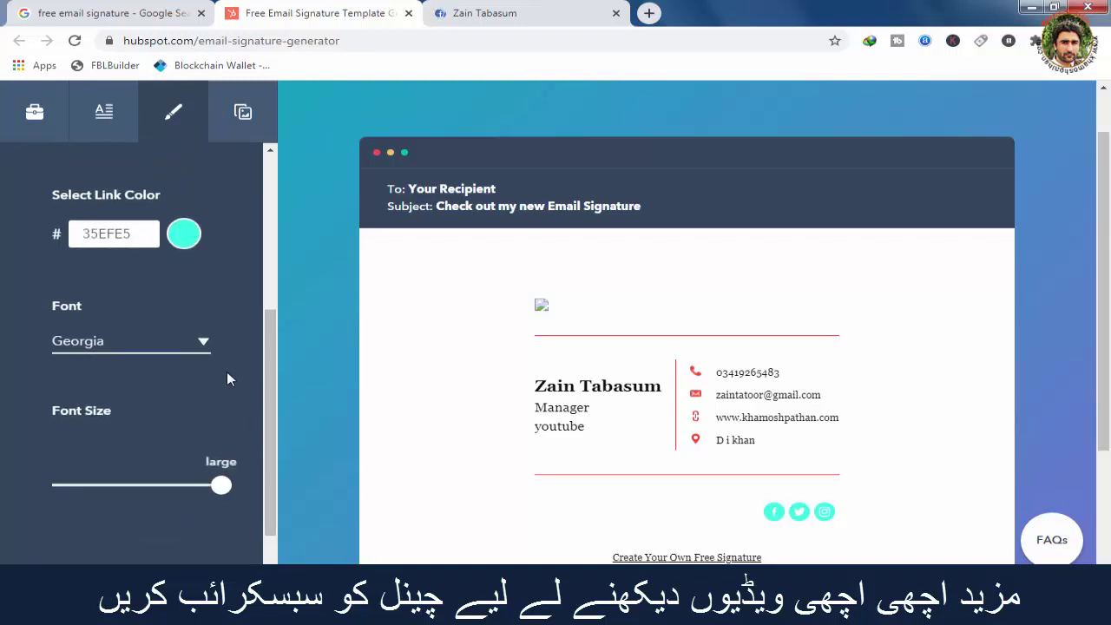
Keep Georgia as the font and the font size at large.
click(202, 344)
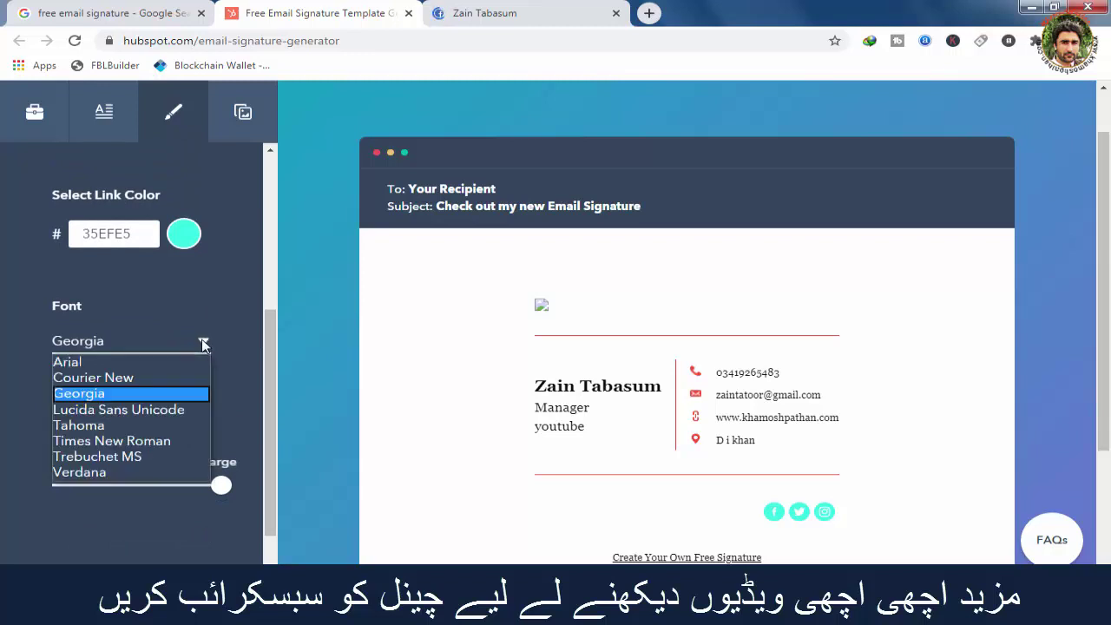
click(127, 395)
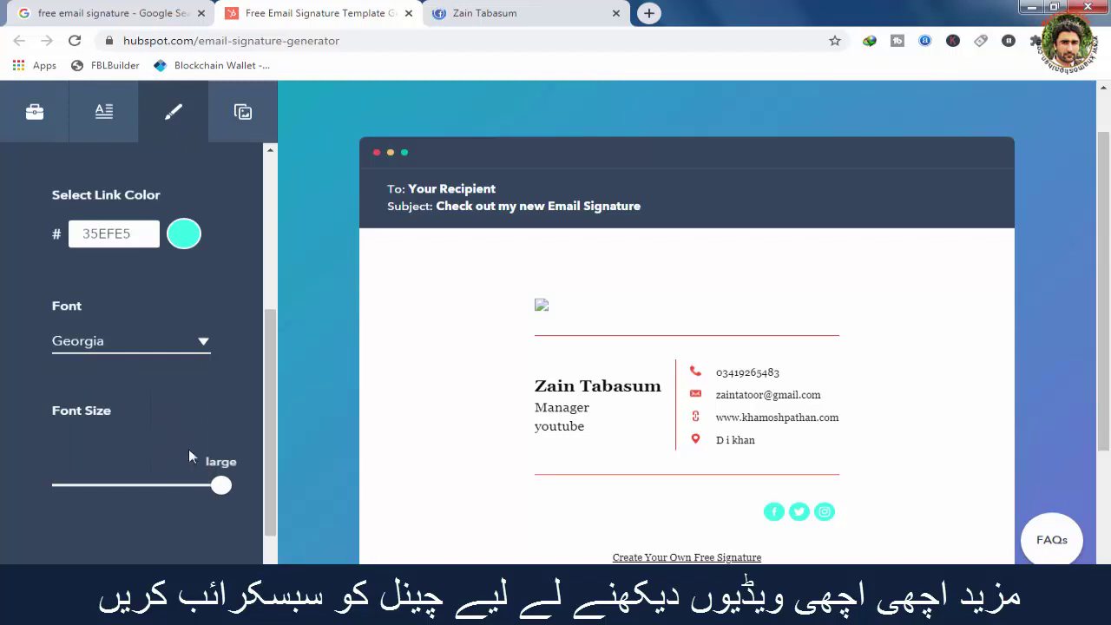
drag(223, 490, 196, 488)
drag(267, 433, 260, 326)
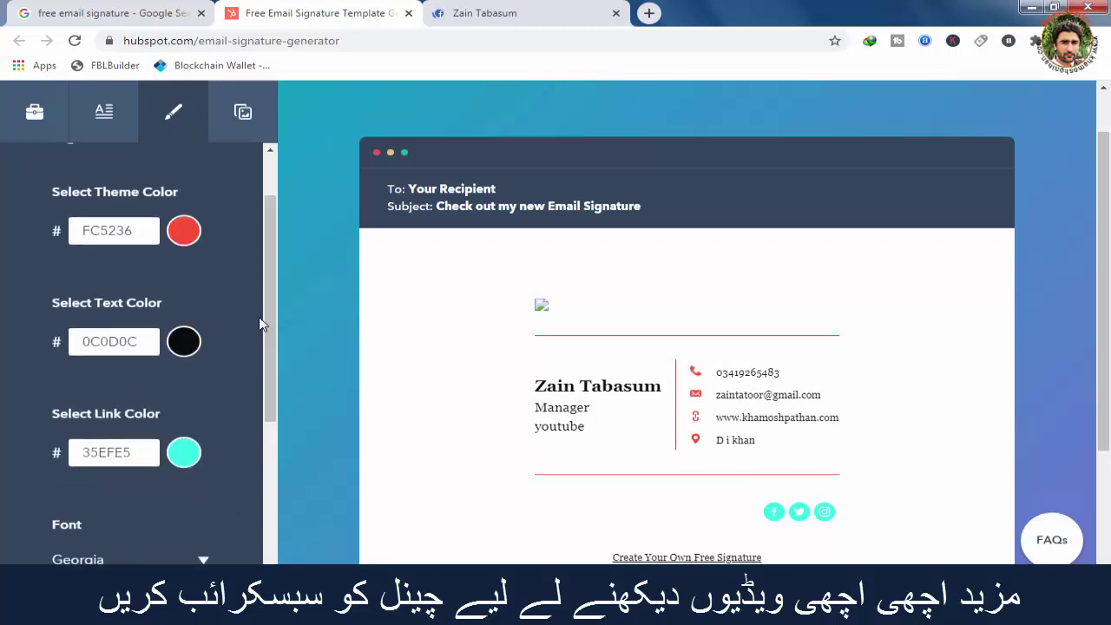
Open the custom Images settings and click into the Company Logo address field.
click(243, 119)
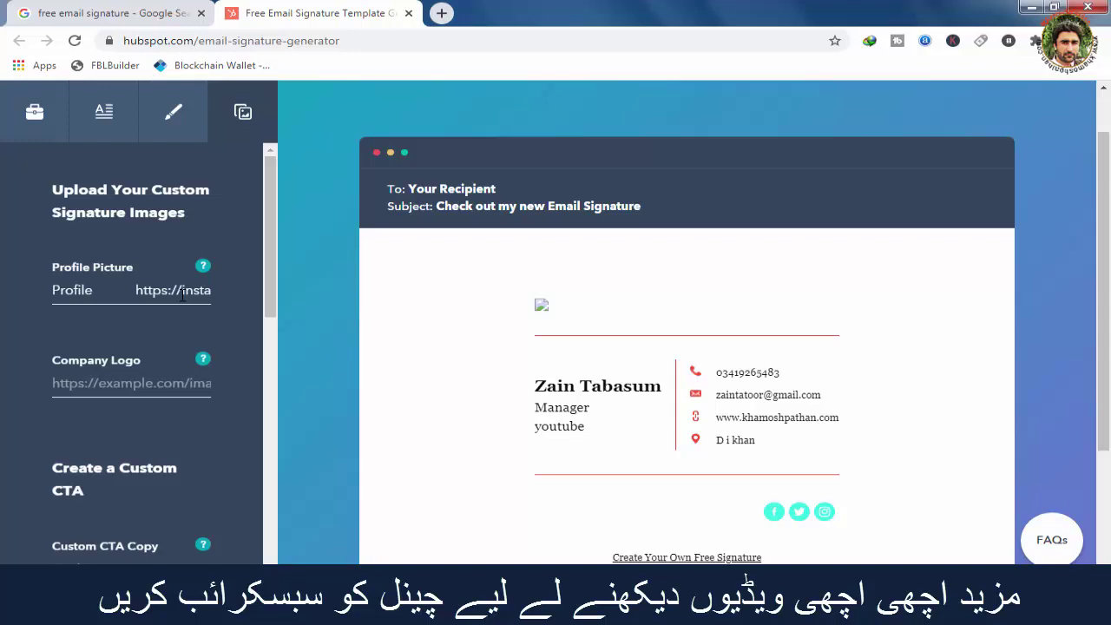
click(156, 379)
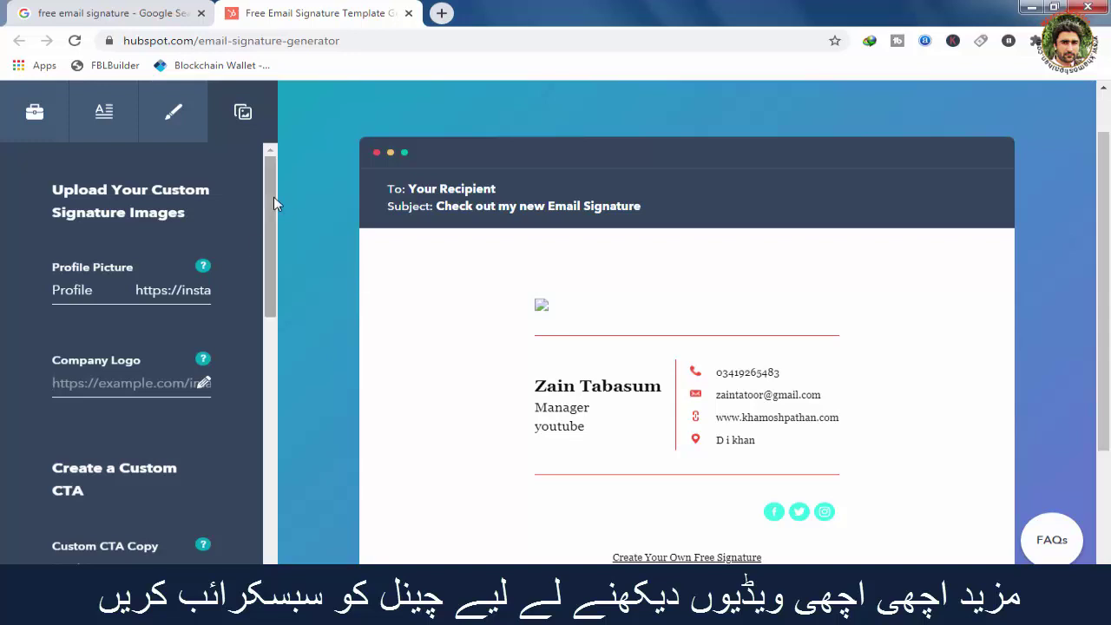
click(39, 115)
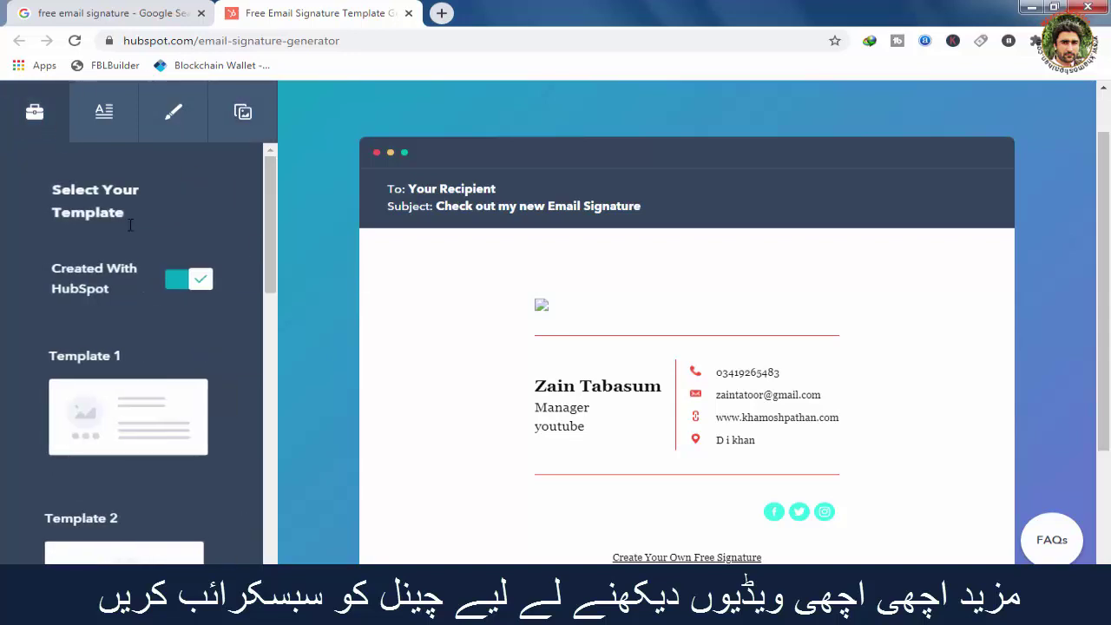
click(141, 416)
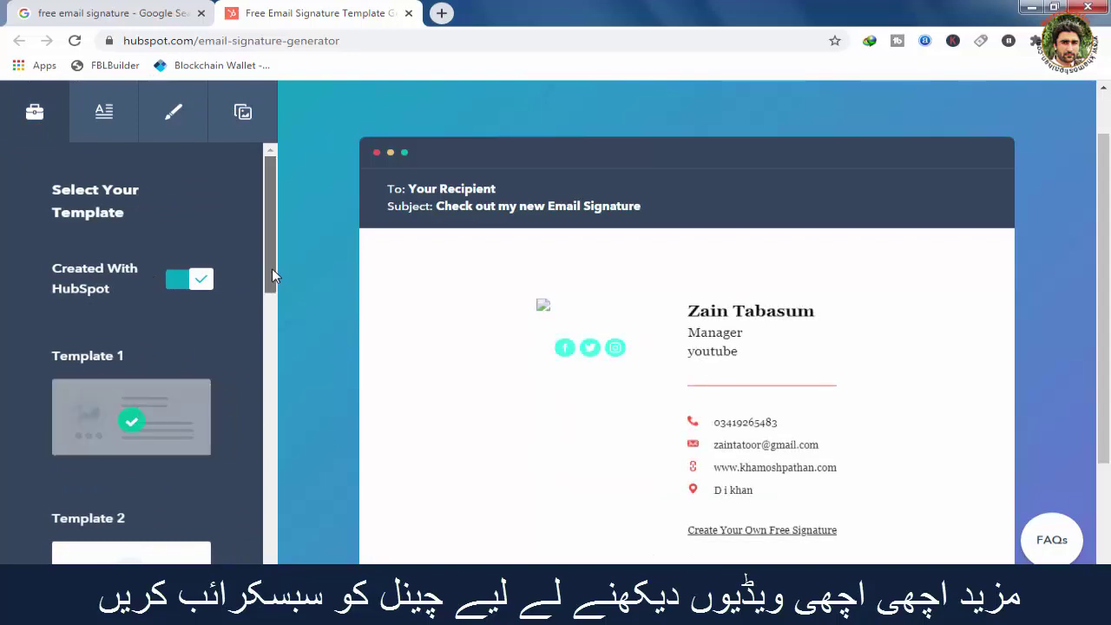
drag(271, 268, 256, 334)
click(138, 413)
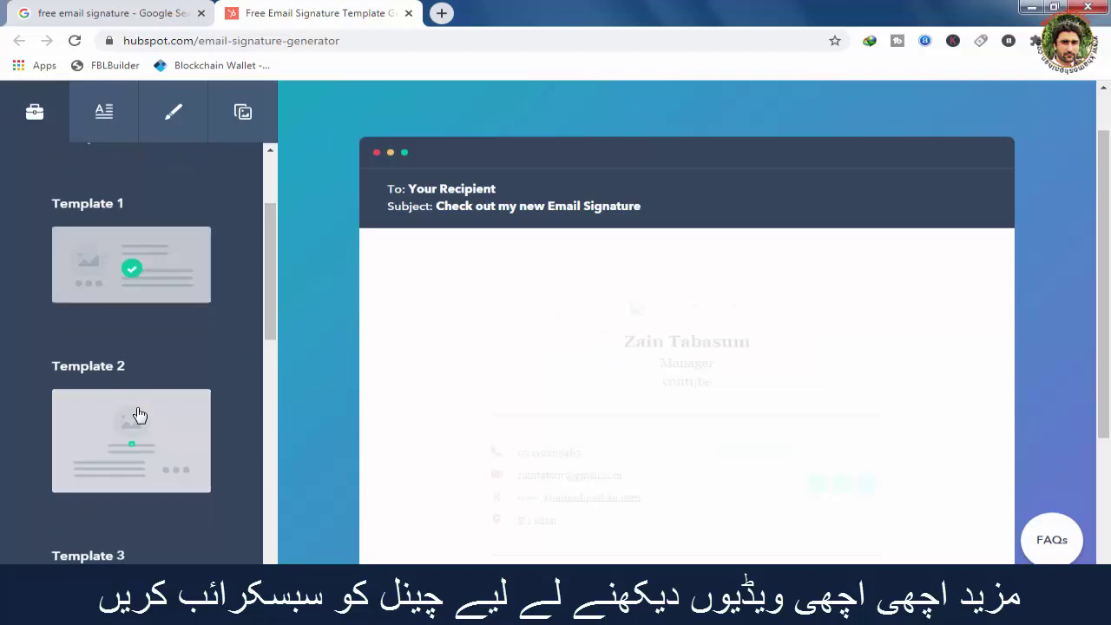
drag(271, 289, 270, 347)
click(144, 420)
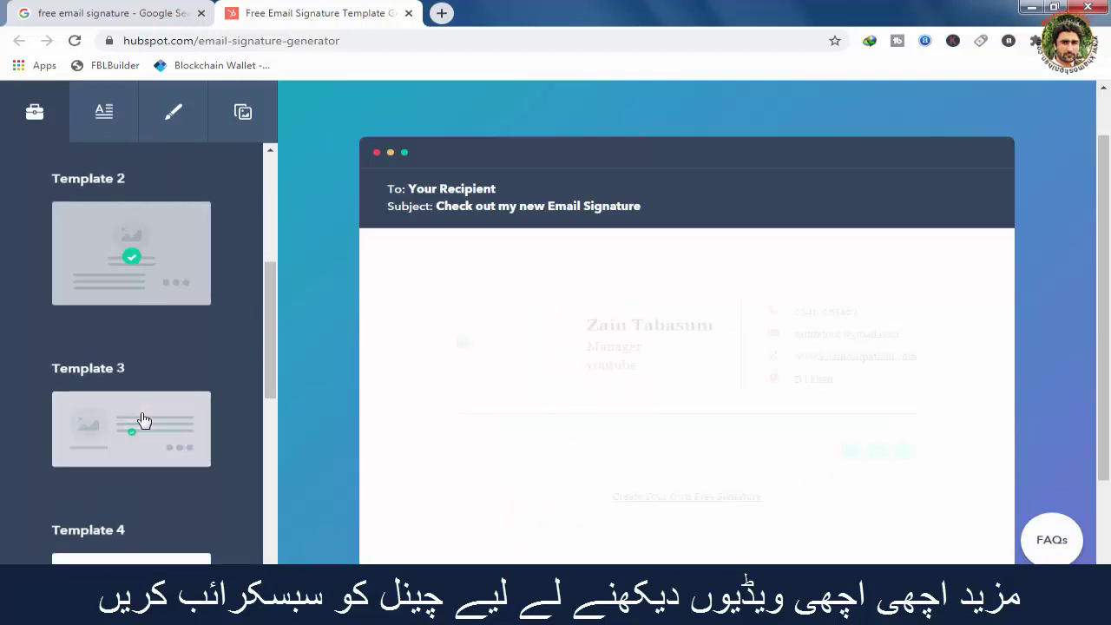
drag(267, 321, 266, 410)
click(135, 331)
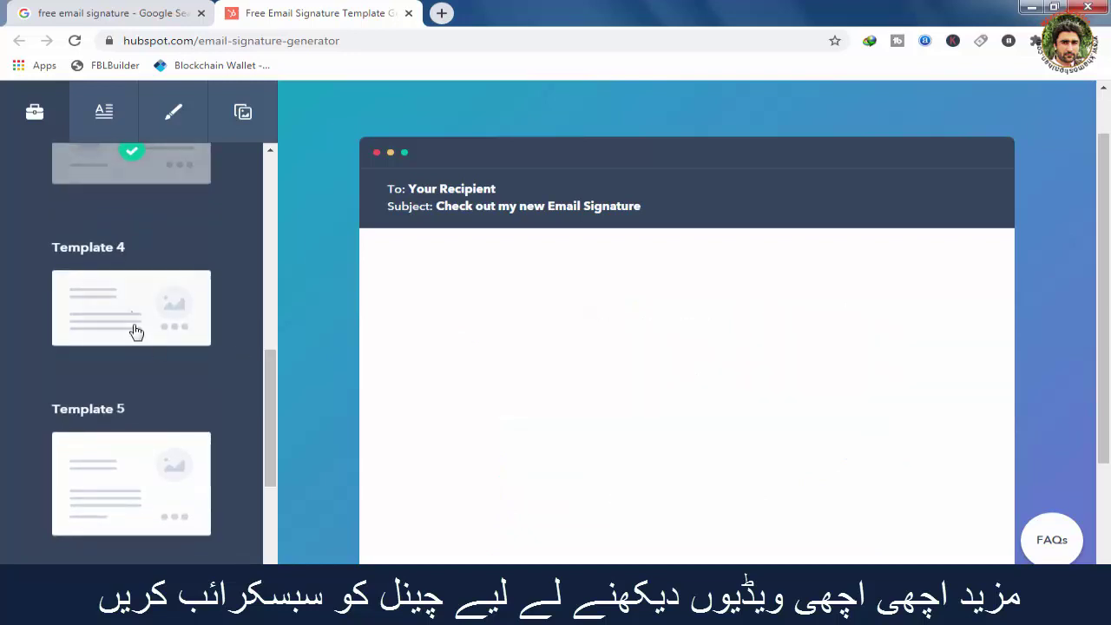
click(120, 466)
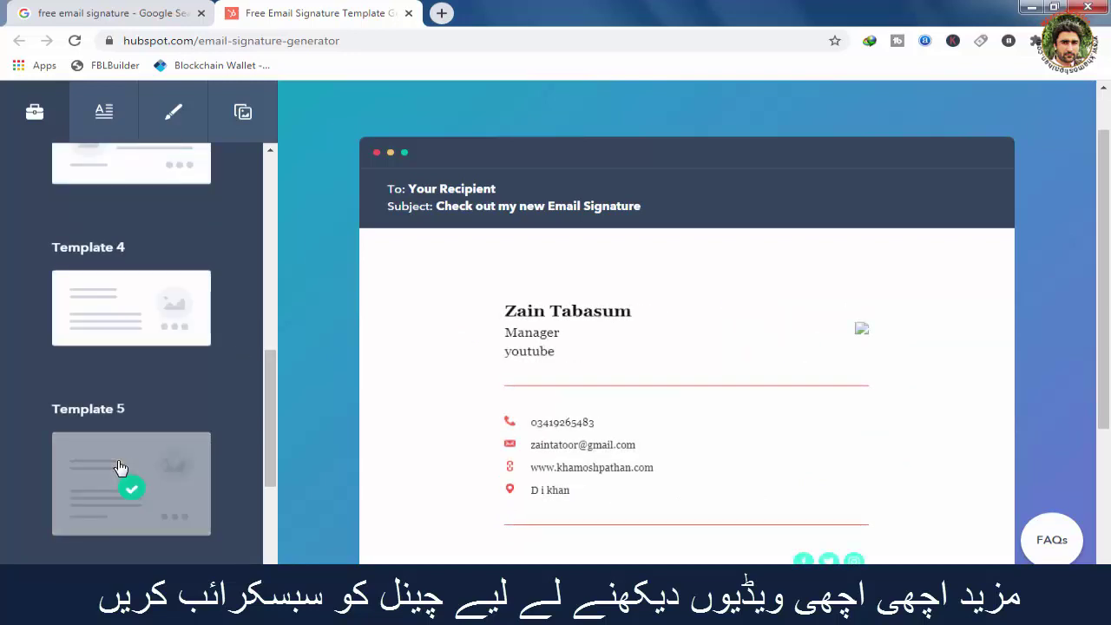
drag(272, 381, 273, 446)
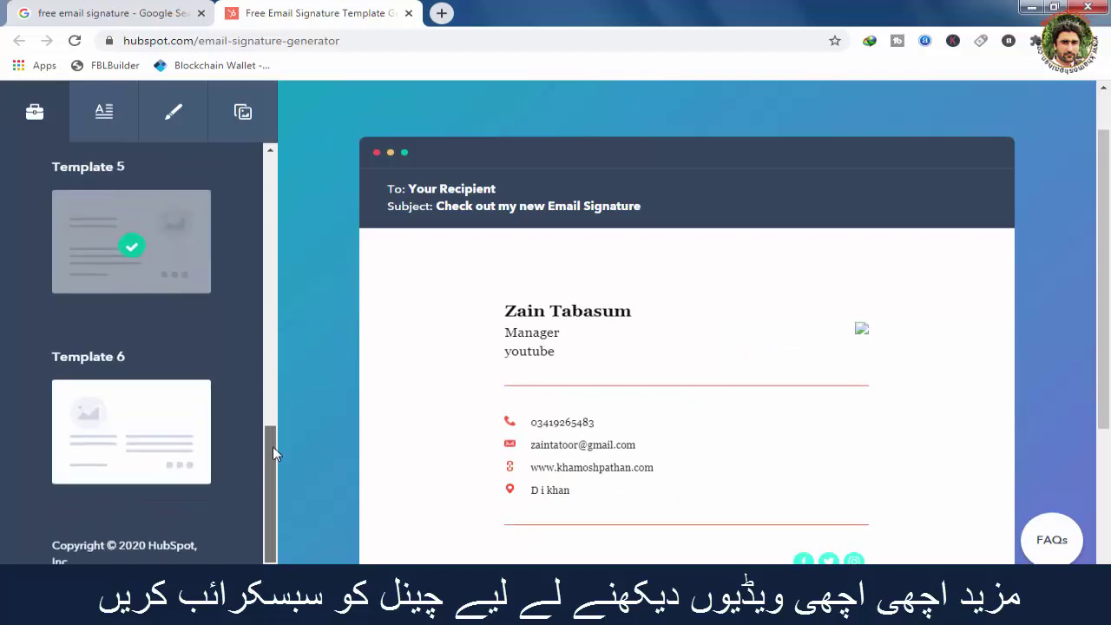
click(157, 443)
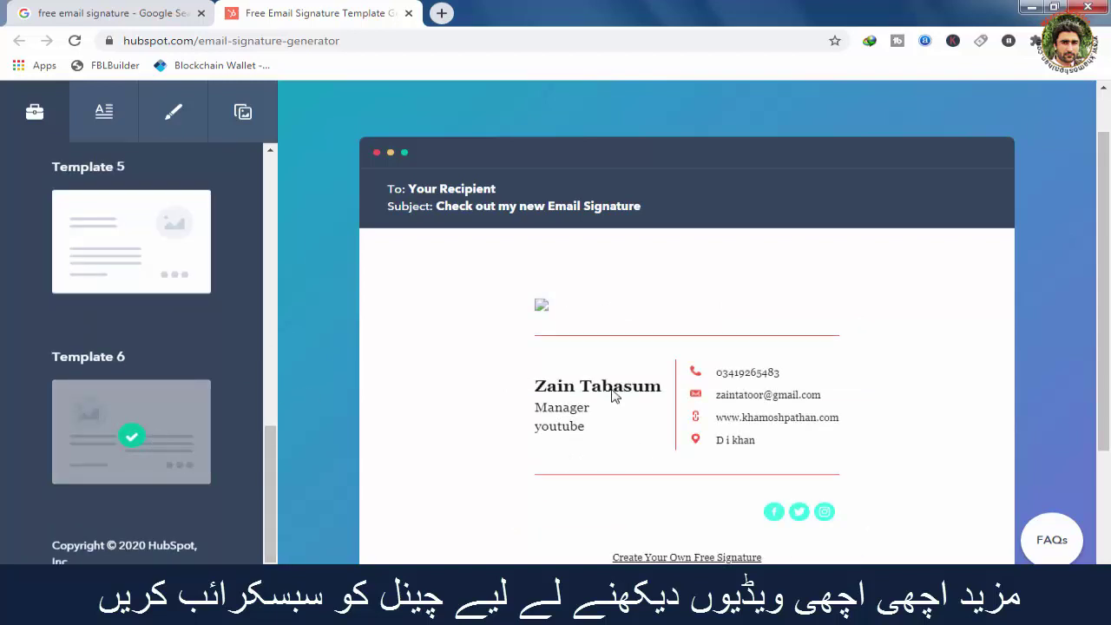
drag(1108, 230, 1107, 372)
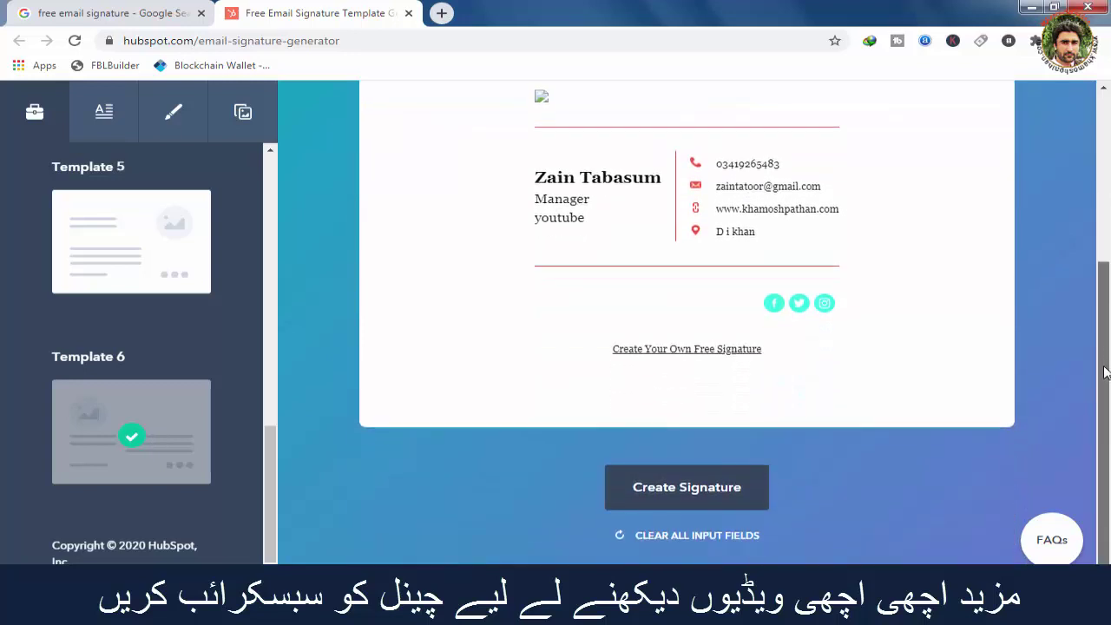
Create the signature, submit the questionnaire, copy the signature and minimise Chrome.
click(710, 495)
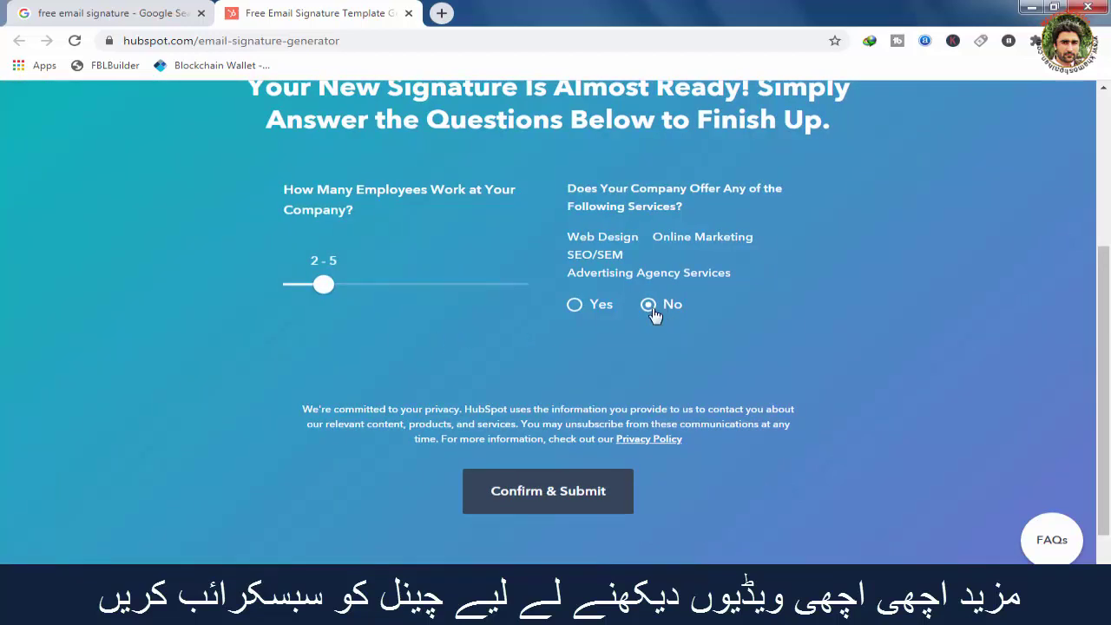
click(559, 507)
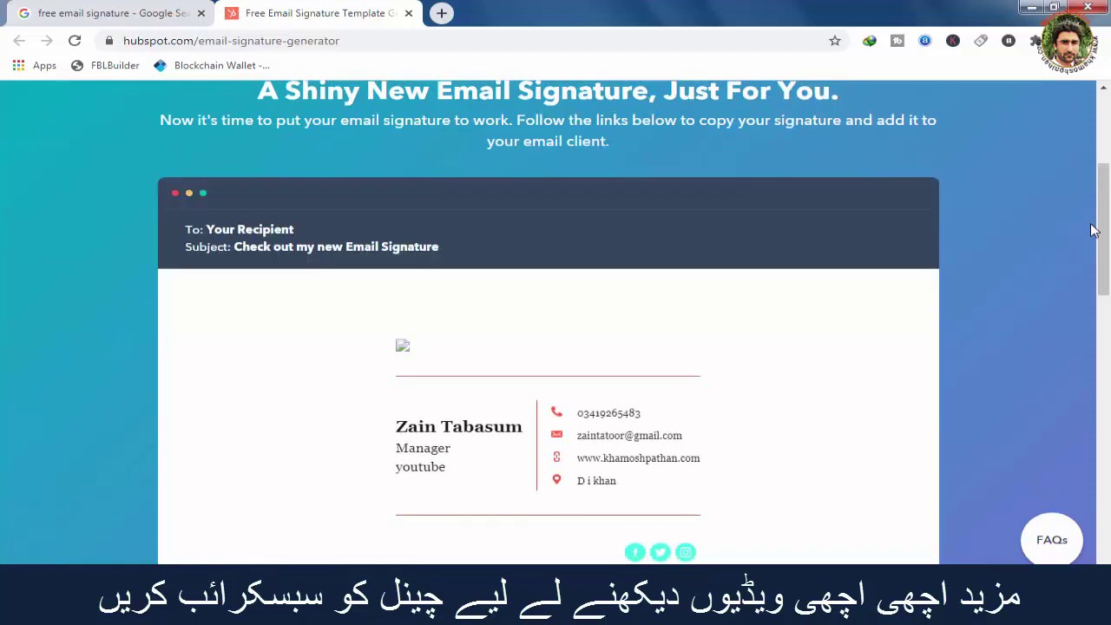
drag(1103, 243, 1104, 286)
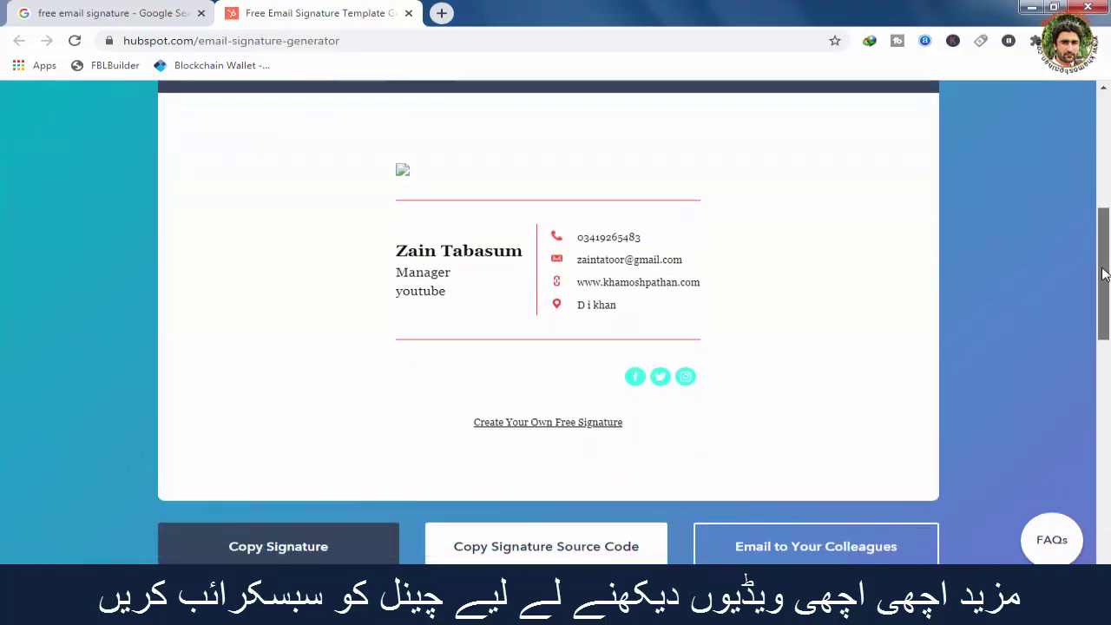
click(298, 555)
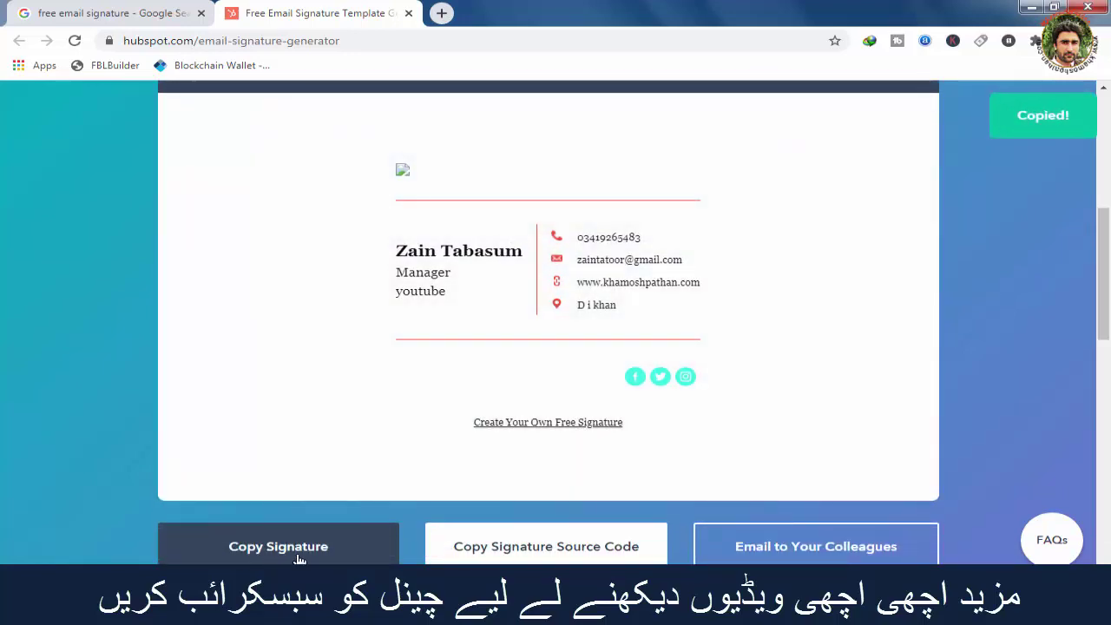
click(1030, 8)
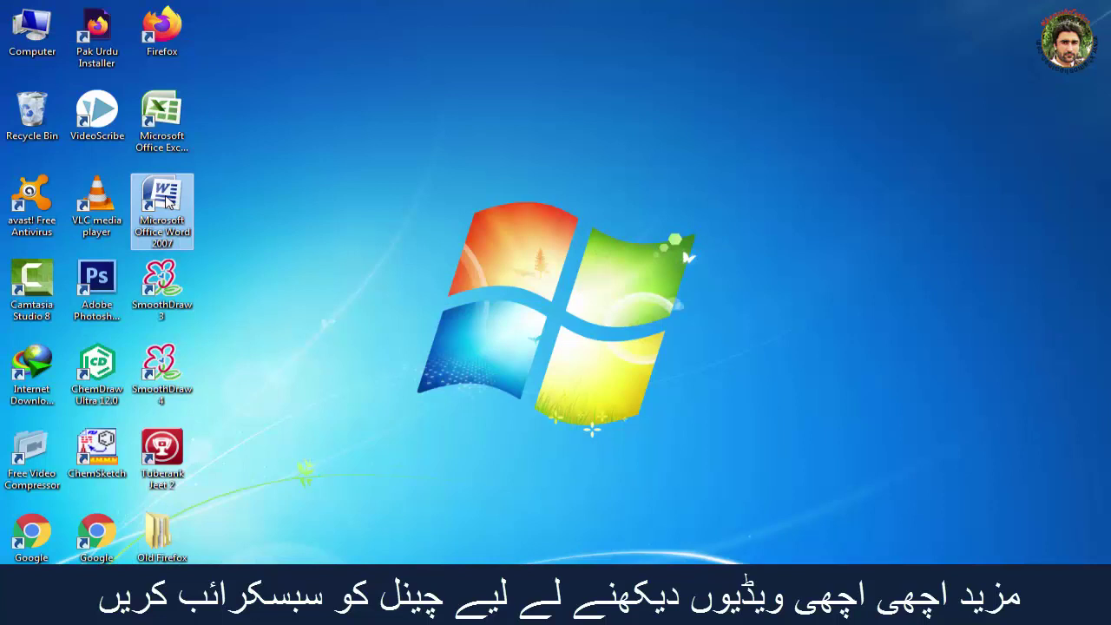
Launch Word 2007 and paste the signature into blank Document1.
double_click(165, 201)
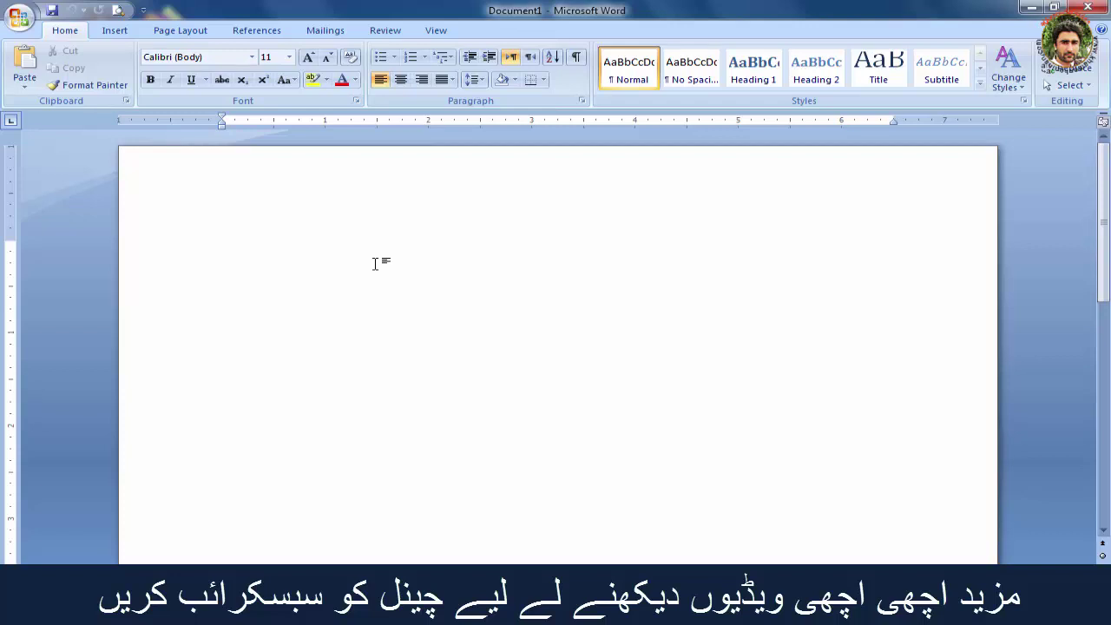
key(ctrl+v)
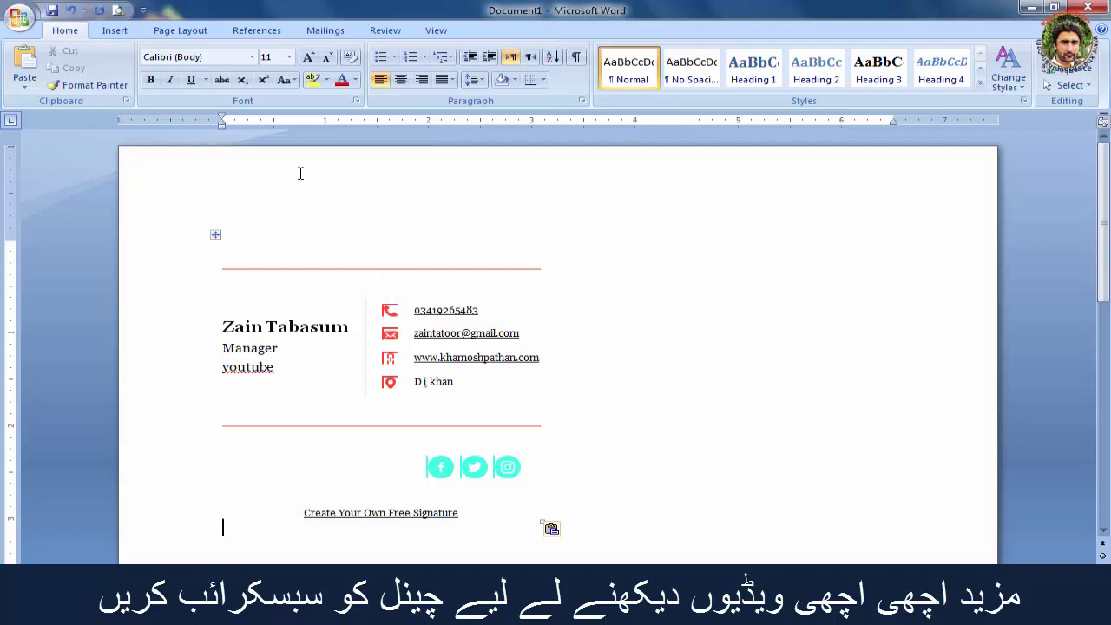
Insert the BeautyPlus profile photo below the signature.
click(122, 33)
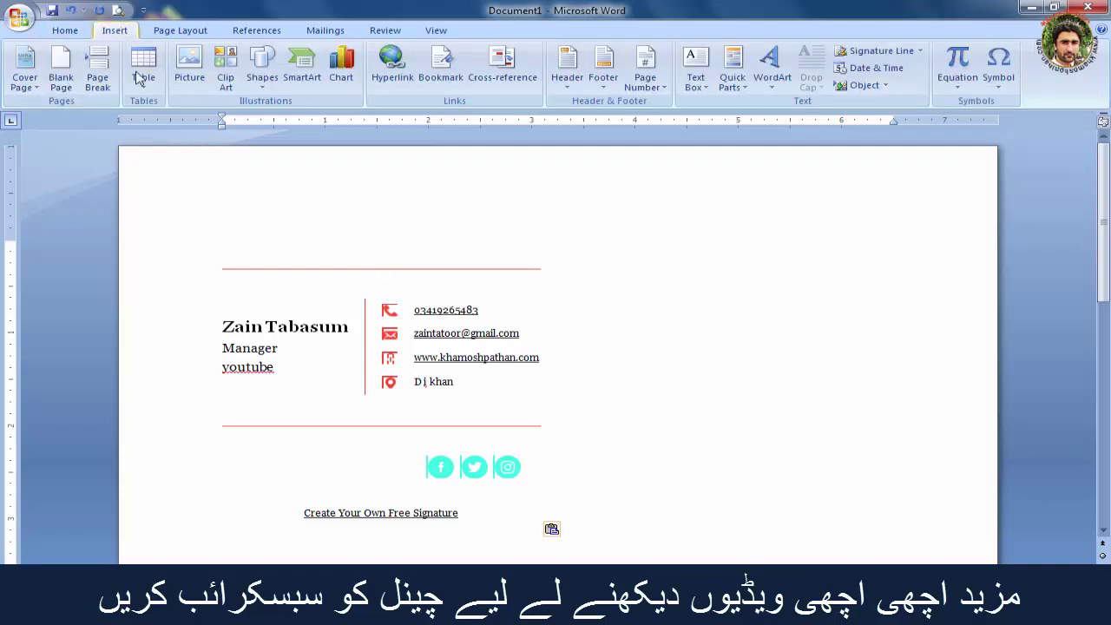
click(191, 76)
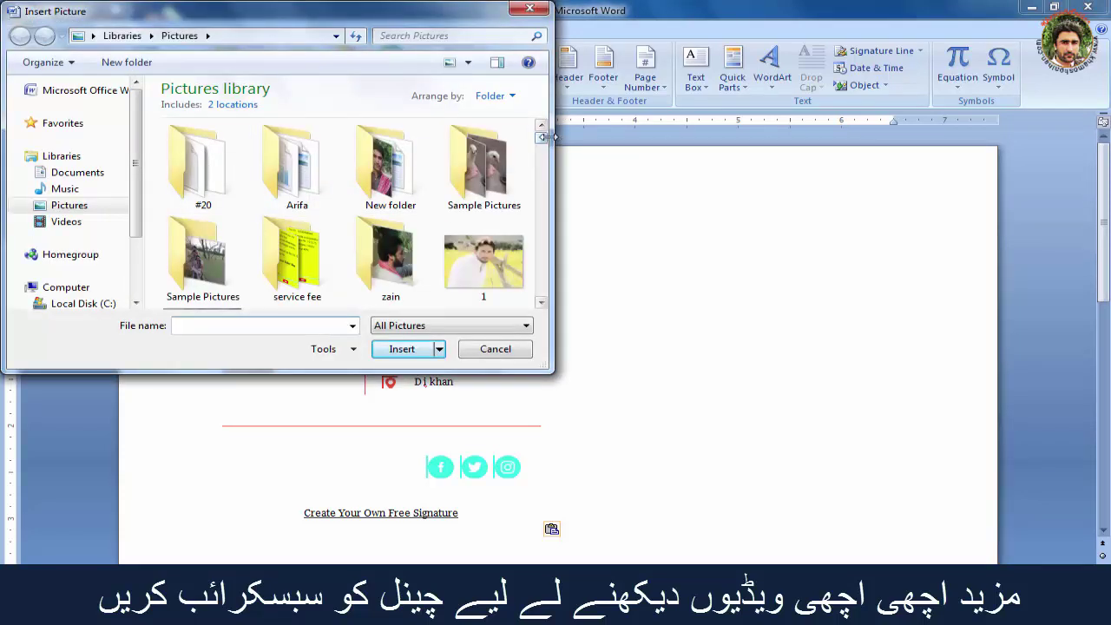
drag(545, 143, 545, 165)
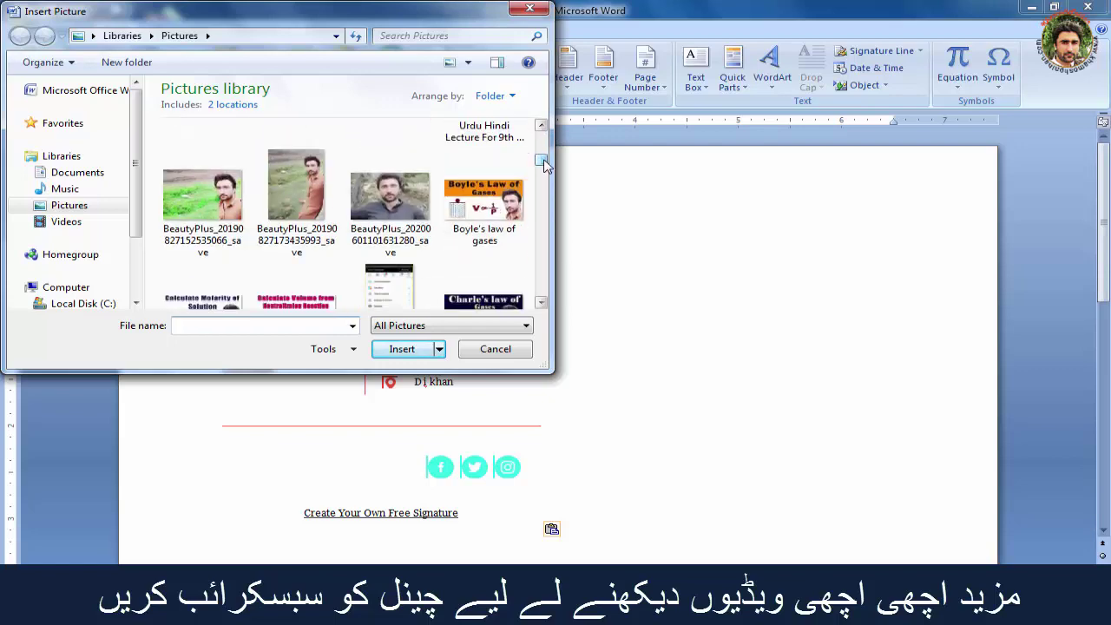
click(409, 199)
click(402, 349)
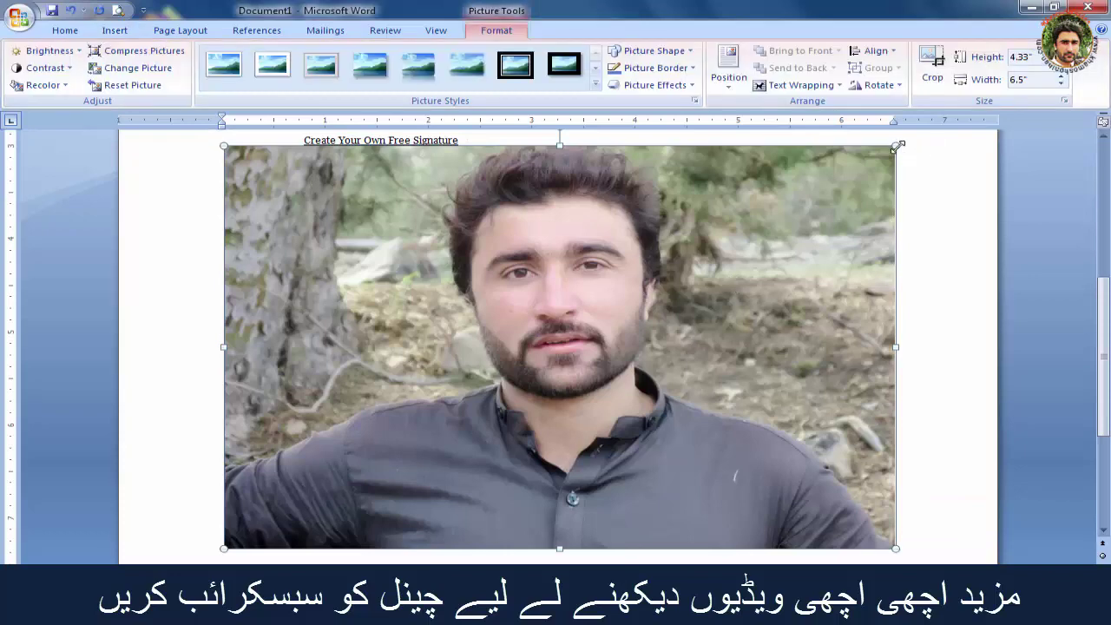
Shrink the photo to about 1.25 by 1.88 inches.
drag(896, 146, 444, 390)
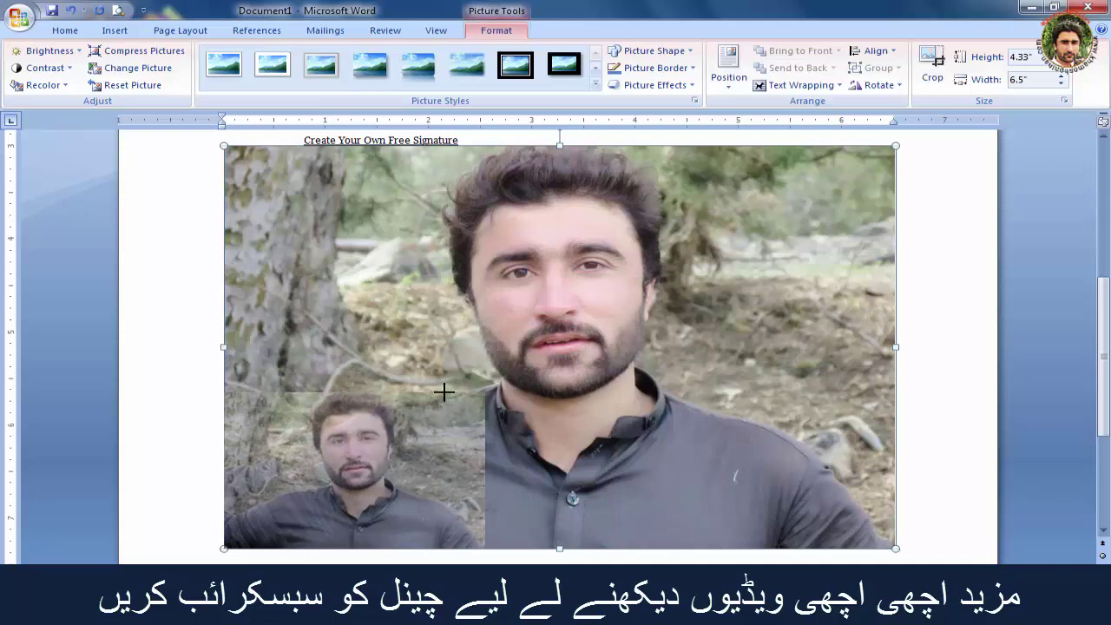
drag(444, 392, 444, 392)
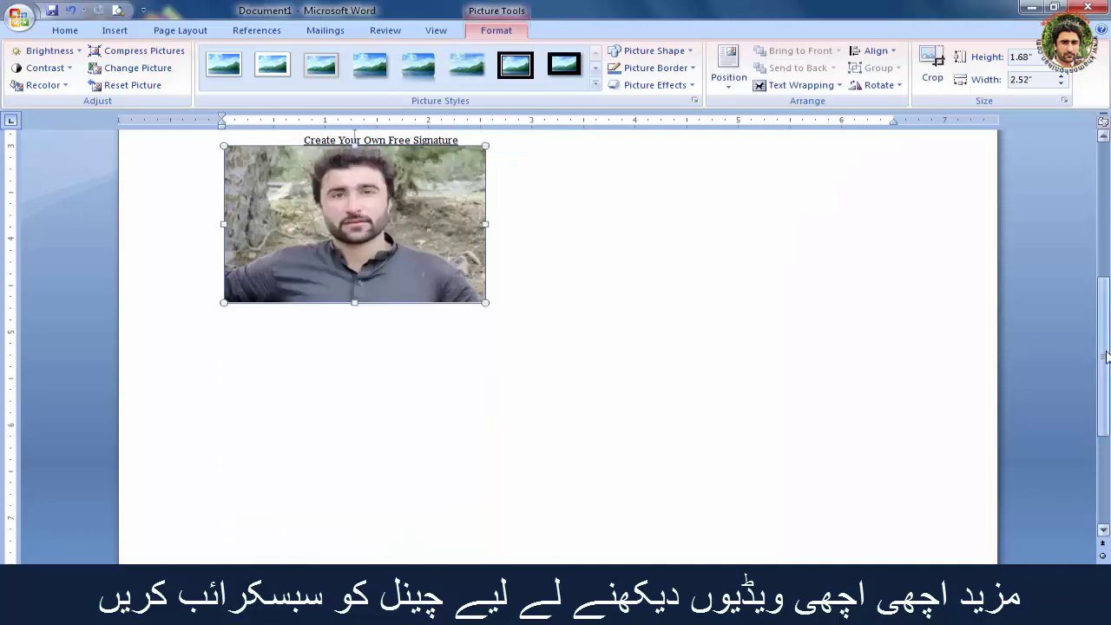
drag(1105, 356, 1105, 269)
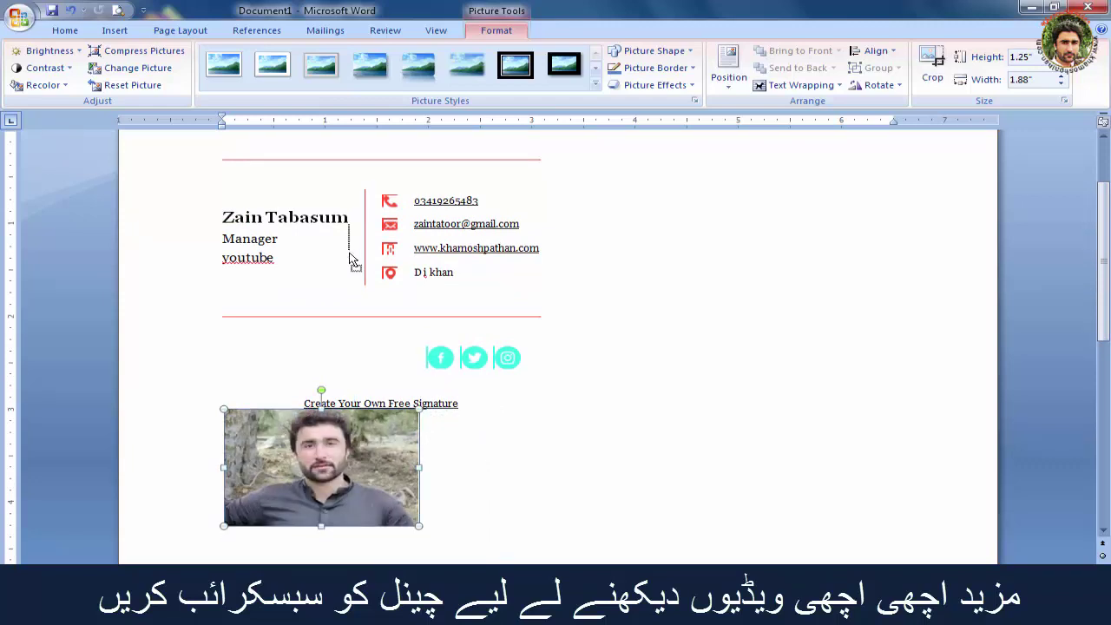
Shrink the photo to about 0.89" by 1.34" and move it above the signature's top line.
drag(351, 259, 351, 258)
scroll(1092, 256, up, 2)
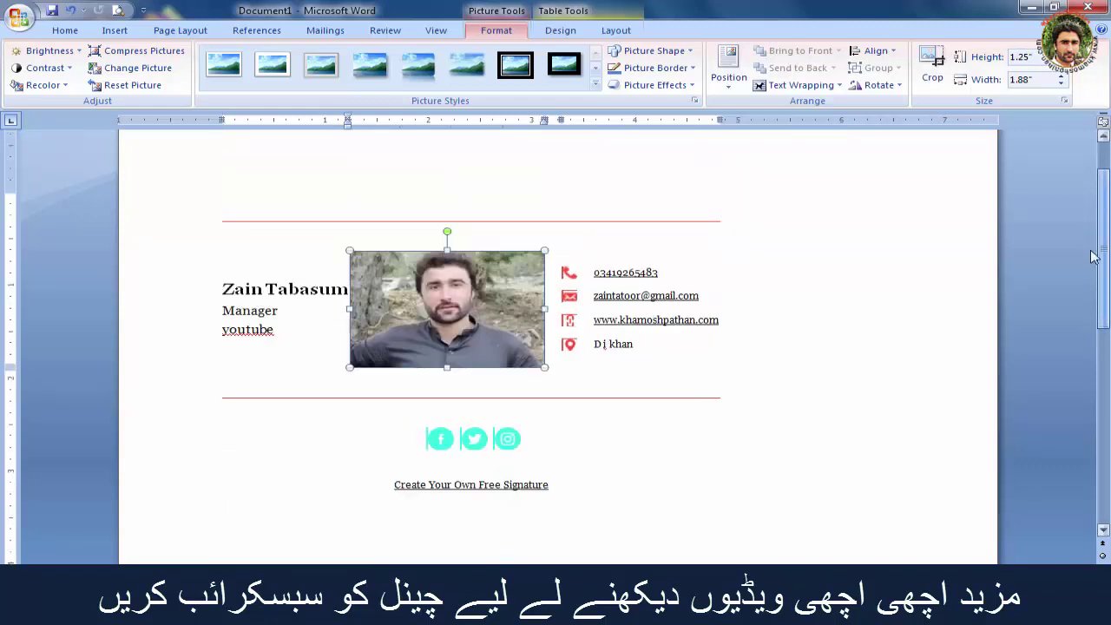
scroll(1091, 256, up, 2)
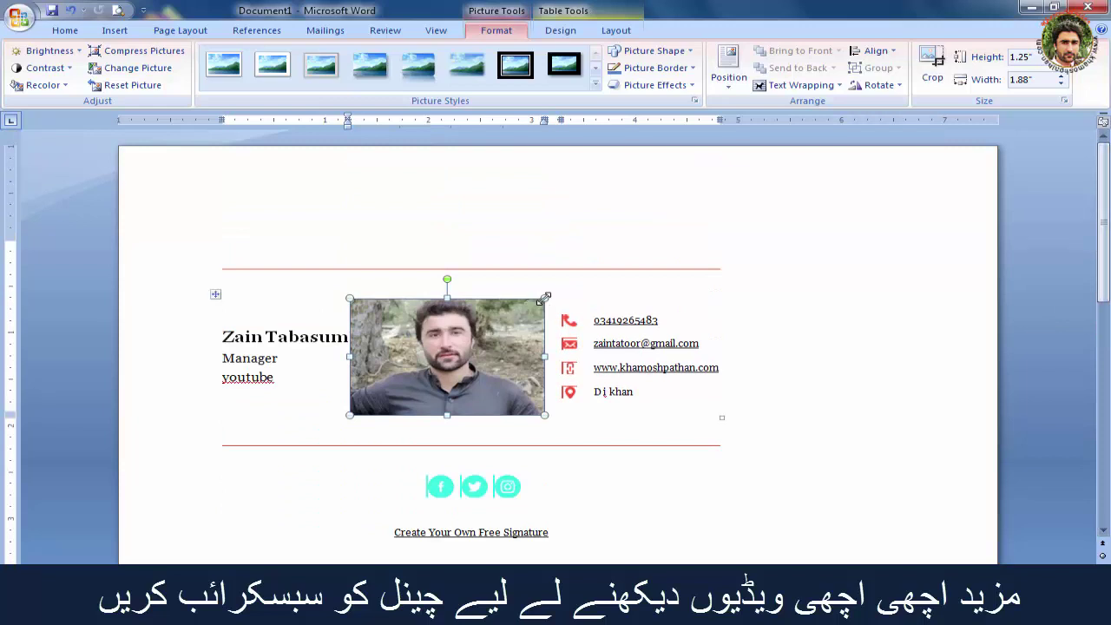
drag(450, 332, 282, 271)
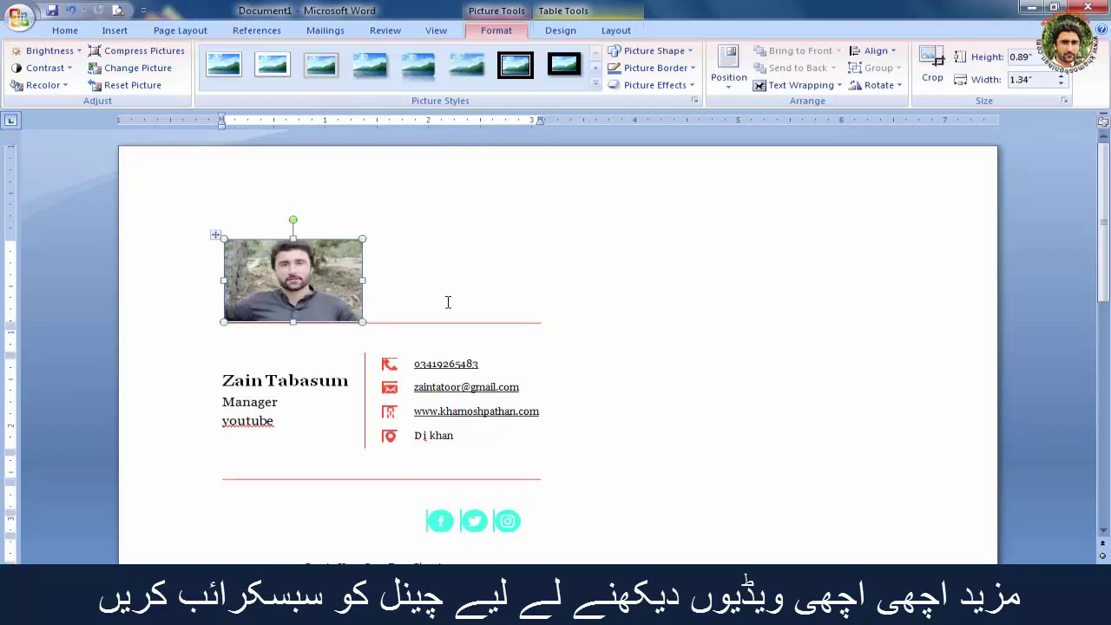
Style the photo with the Bevel Perspective picture style, replacing the briefly applied reflected rounded style.
click(595, 86)
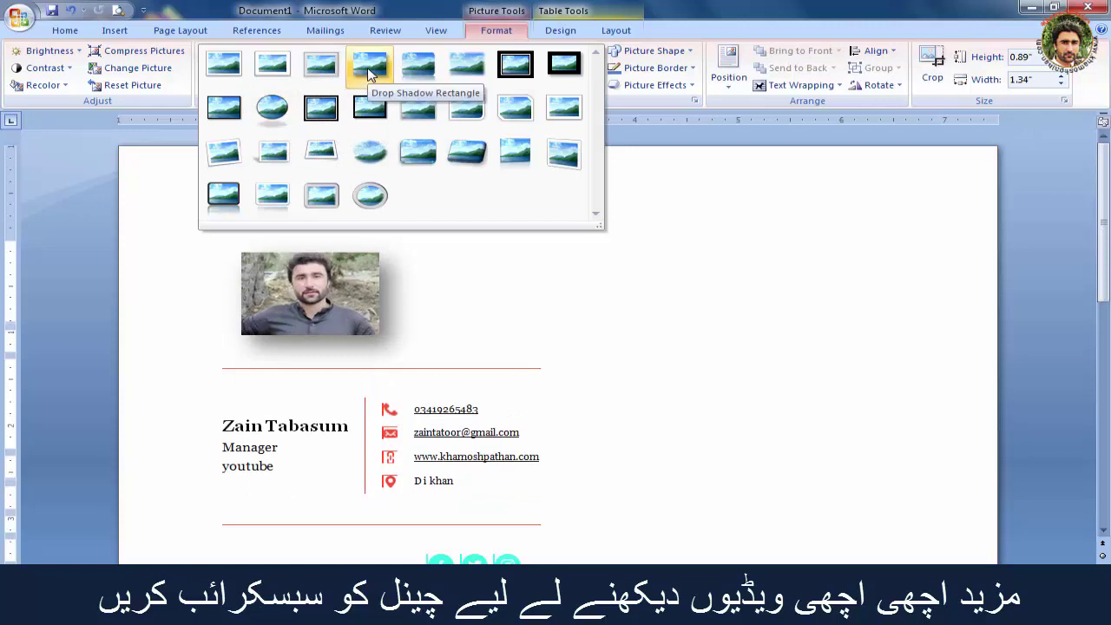
click(412, 78)
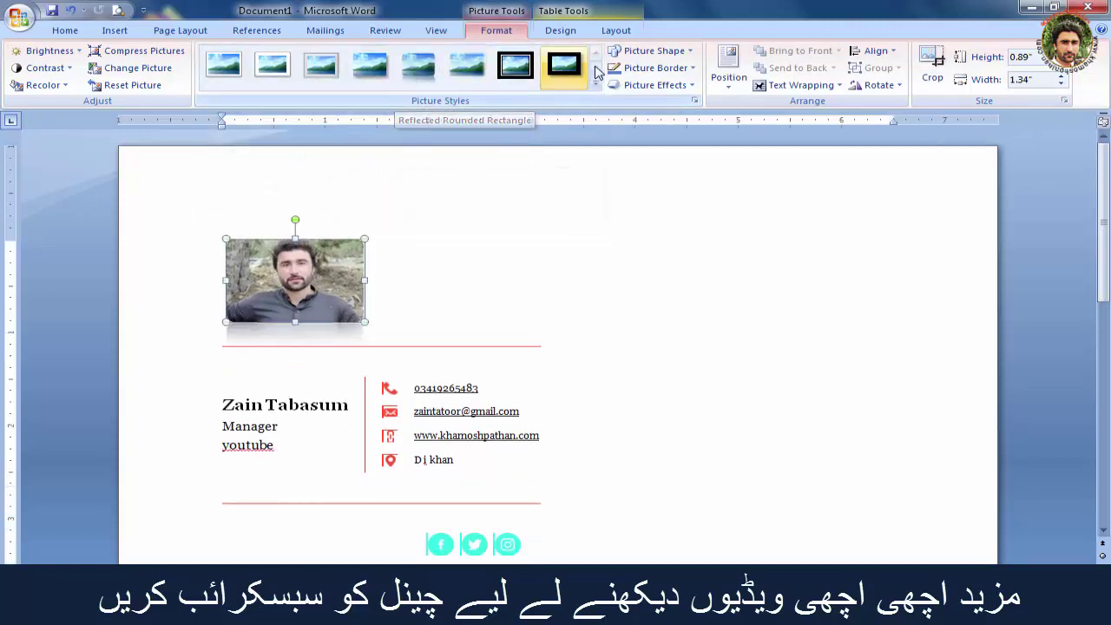
click(596, 85)
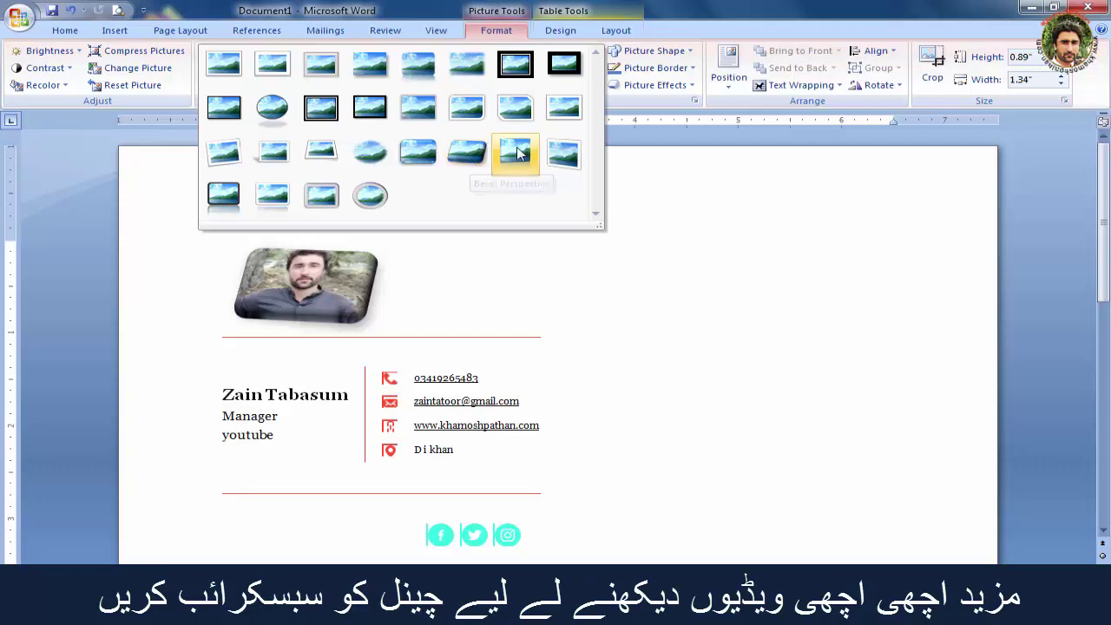
click(475, 162)
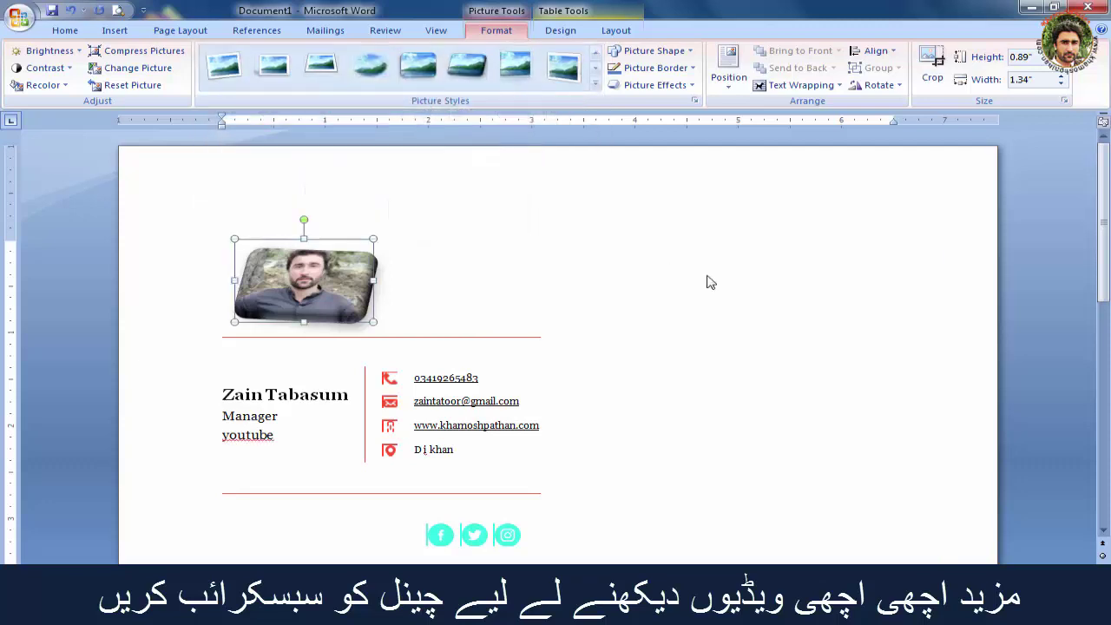
click(692, 268)
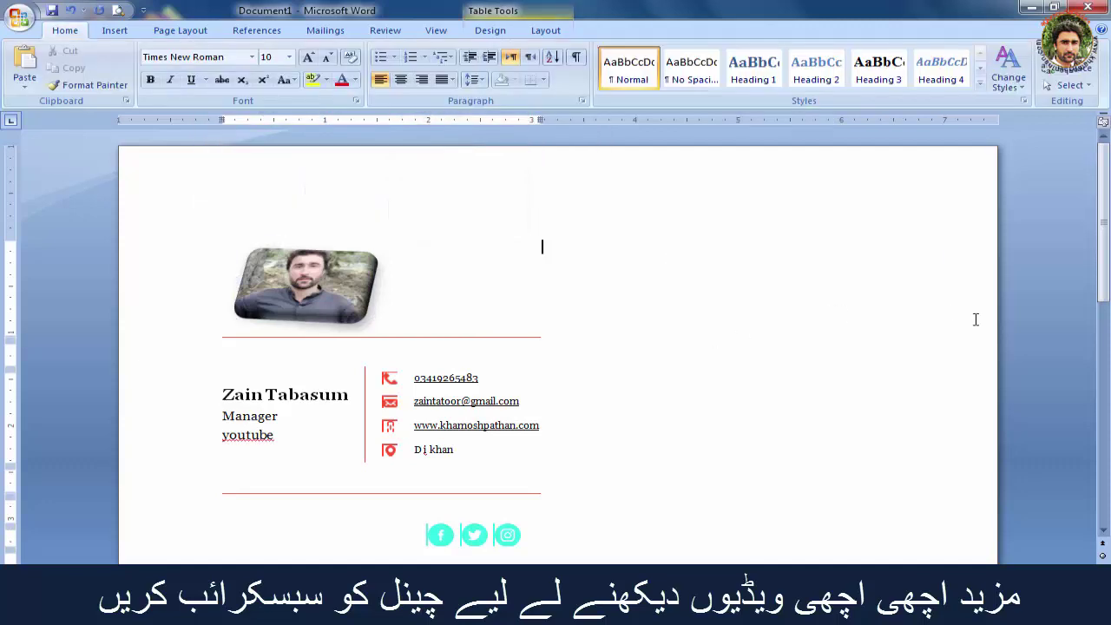
drag(1106, 238, 1107, 278)
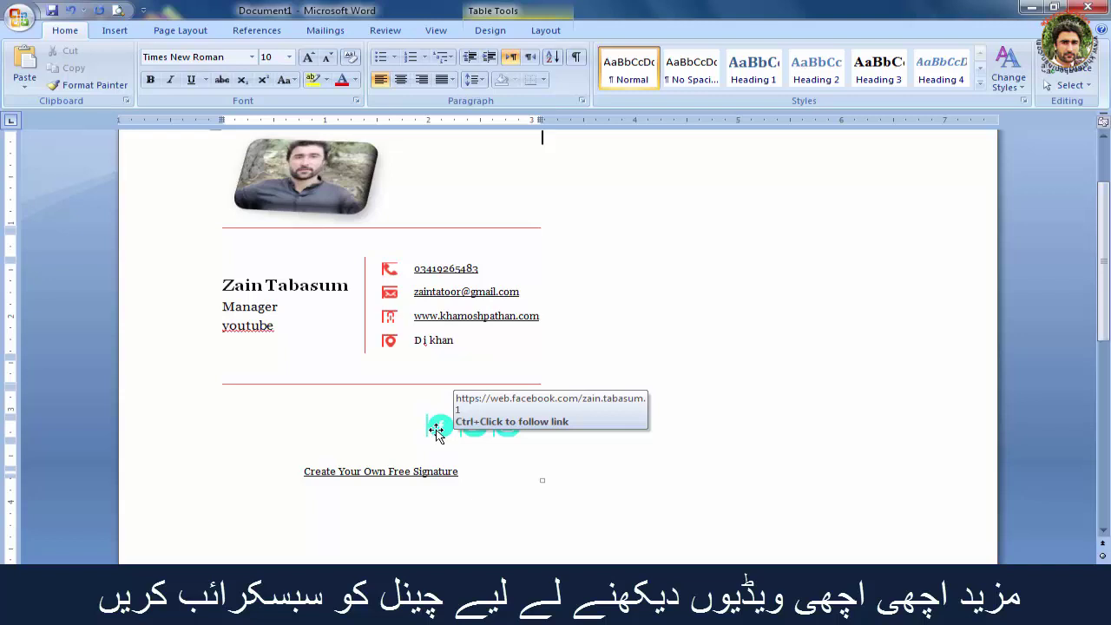
ctrl+click(439, 434)
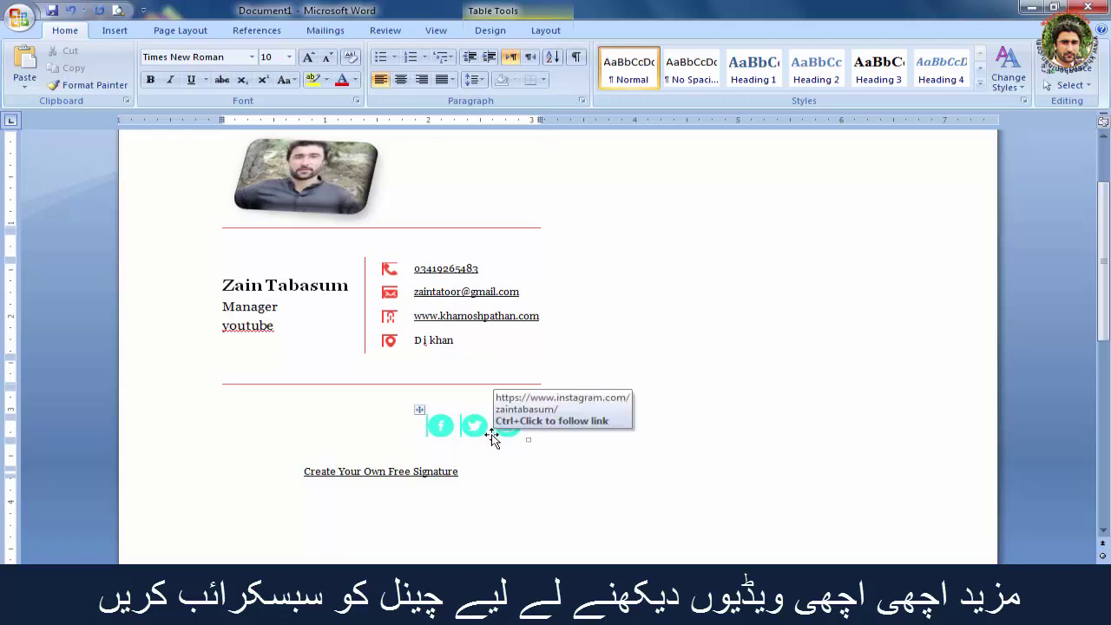
ctrl+click(481, 433)
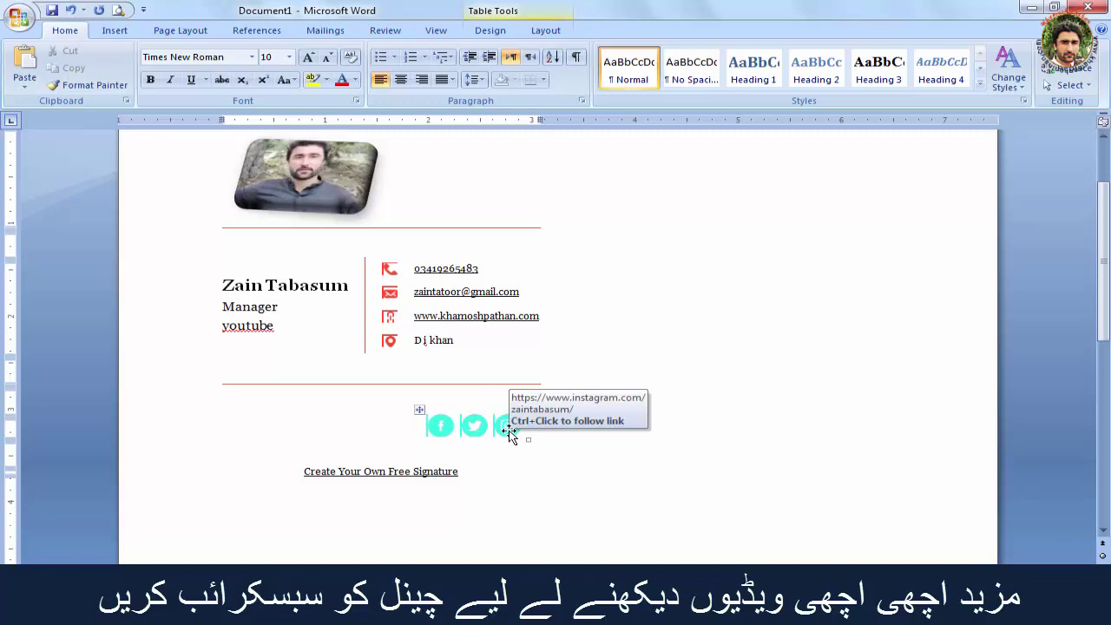
ctrl+click(509, 434)
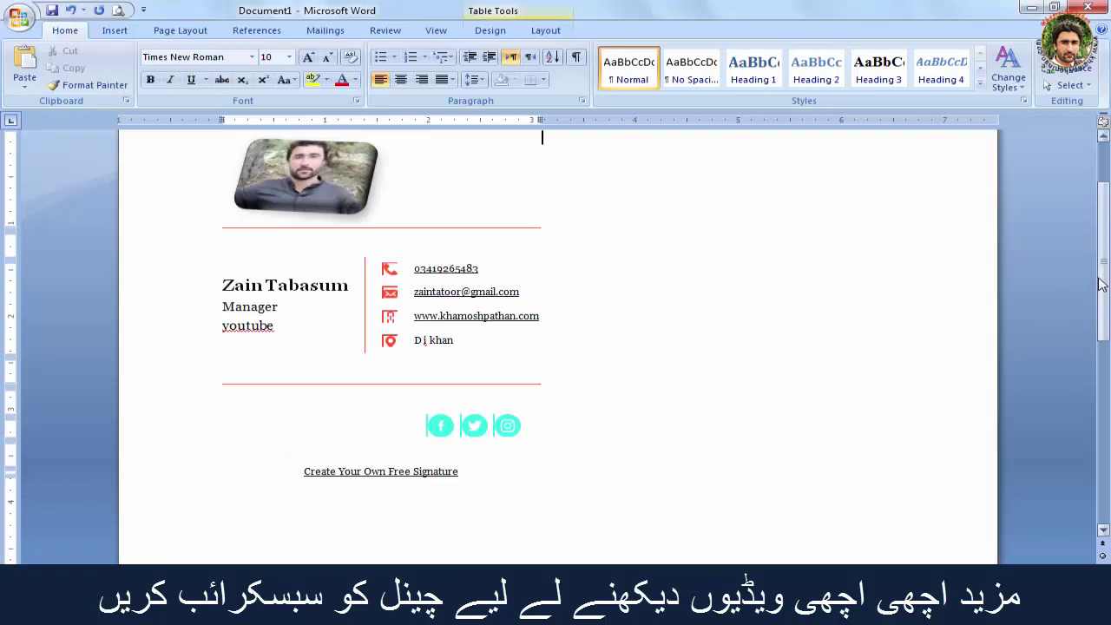
drag(1106, 277, 1106, 266)
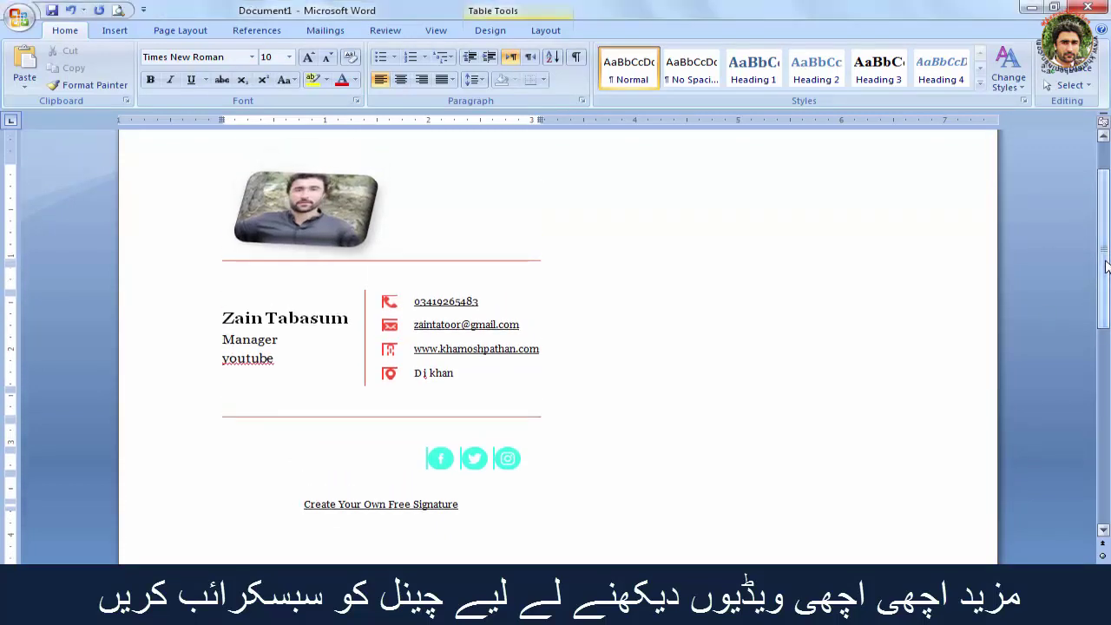